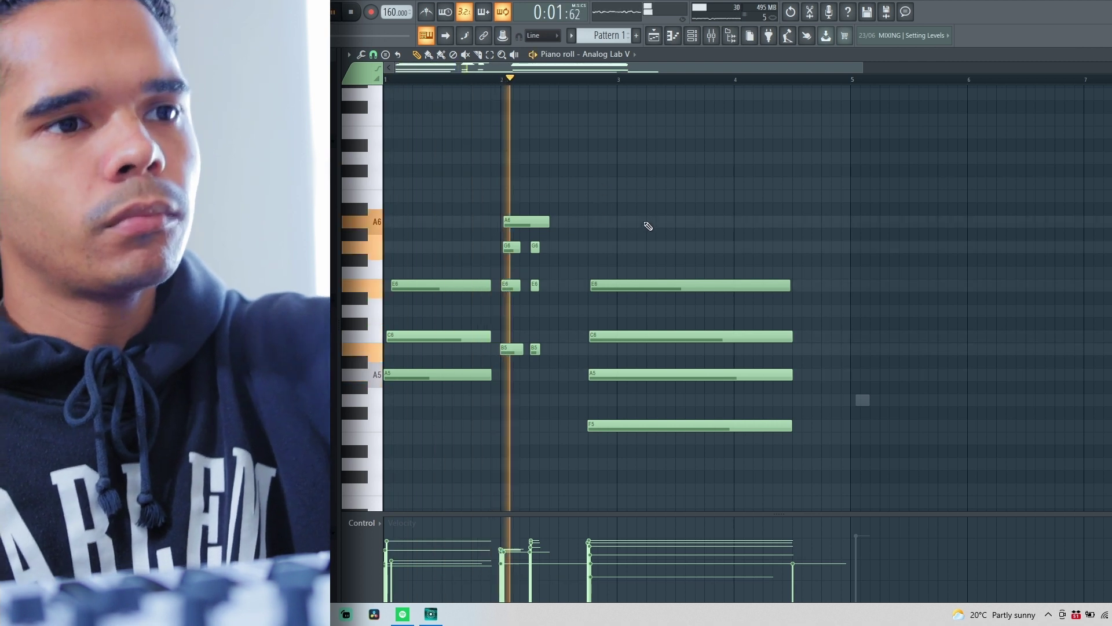
Select all the recorded chord notes and duplicate them so the phrase repeats from bar 5.
scroll(872, 271, "down", 3)
scroll(872, 271, "down", 4)
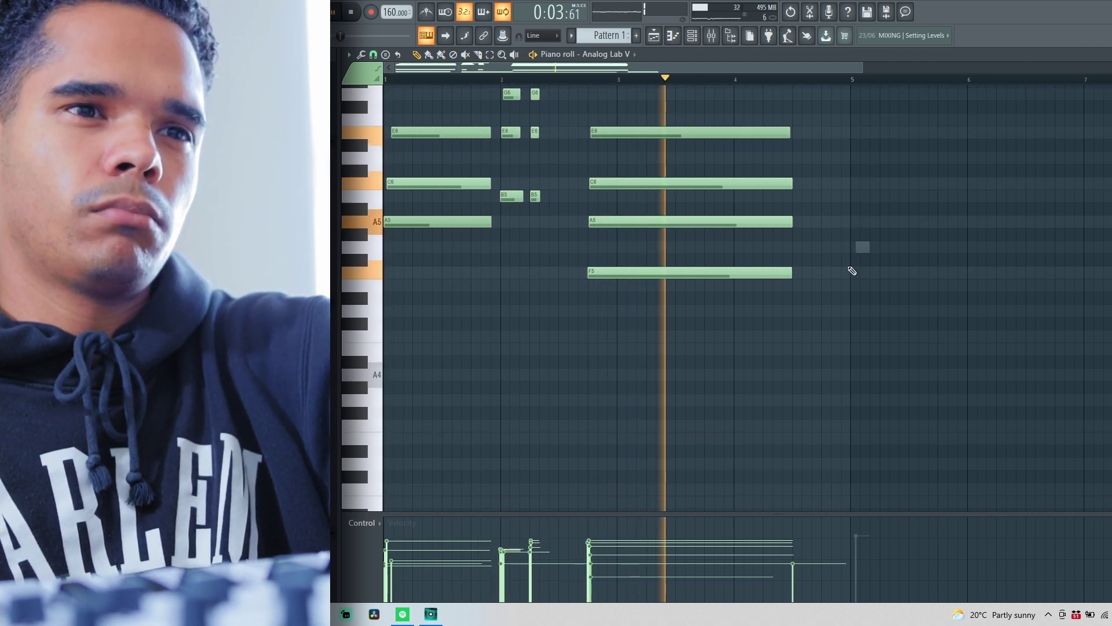
scroll(902, 288, "up", 4)
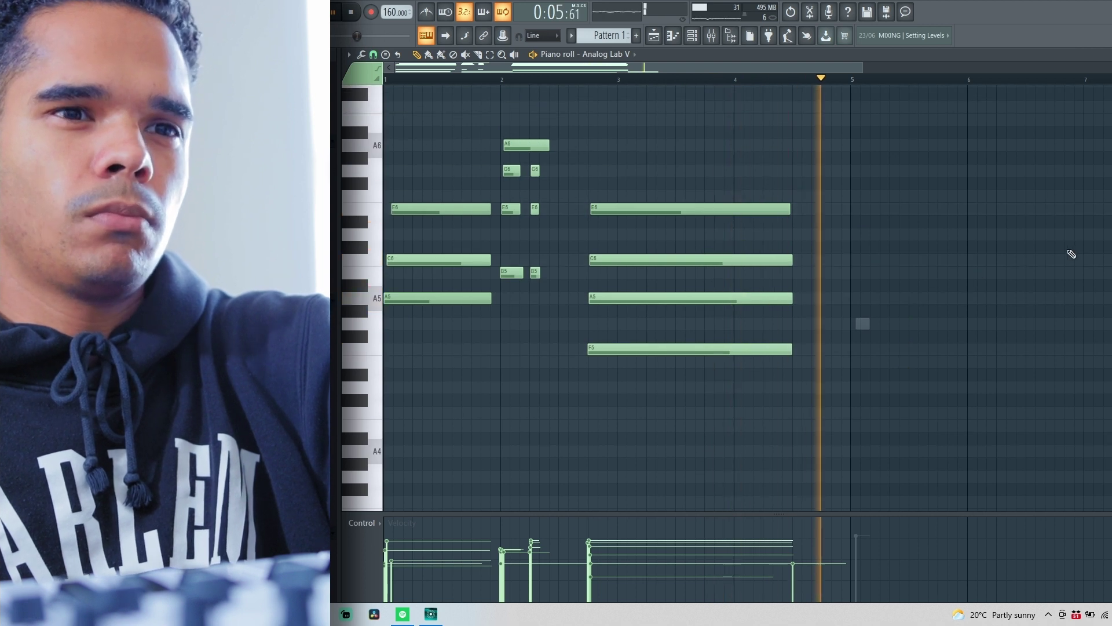
key("ctrl+a")
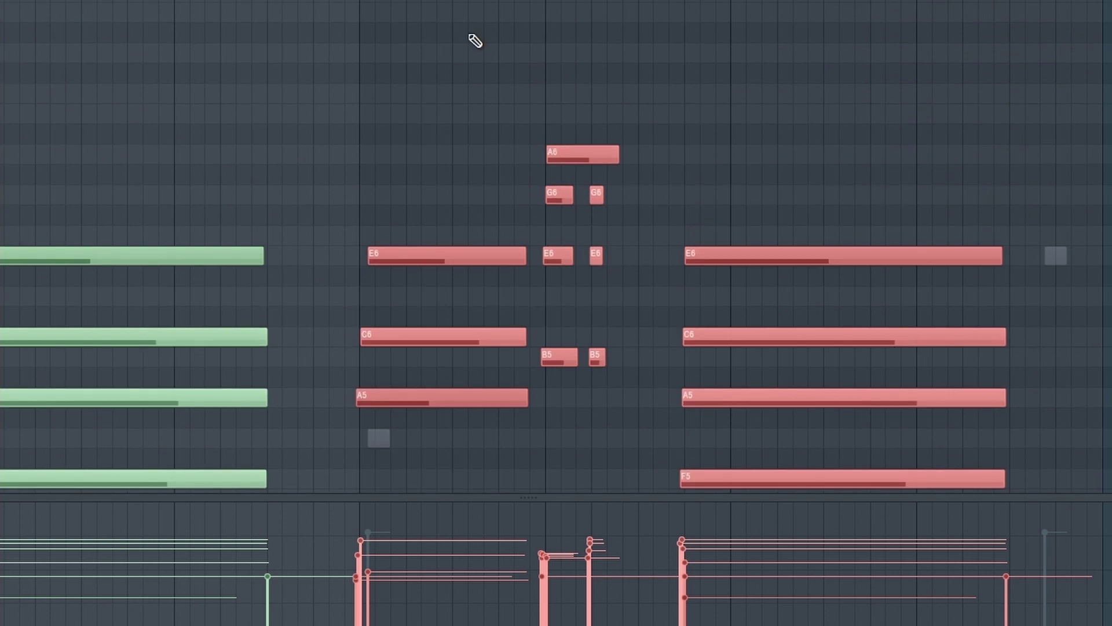
Vary the repeated phrase with high C7, D7 and E7 notes and raise the last chord's A5 note to A6.
scroll(475, 40, "down", 3)
left_click(618, 15)
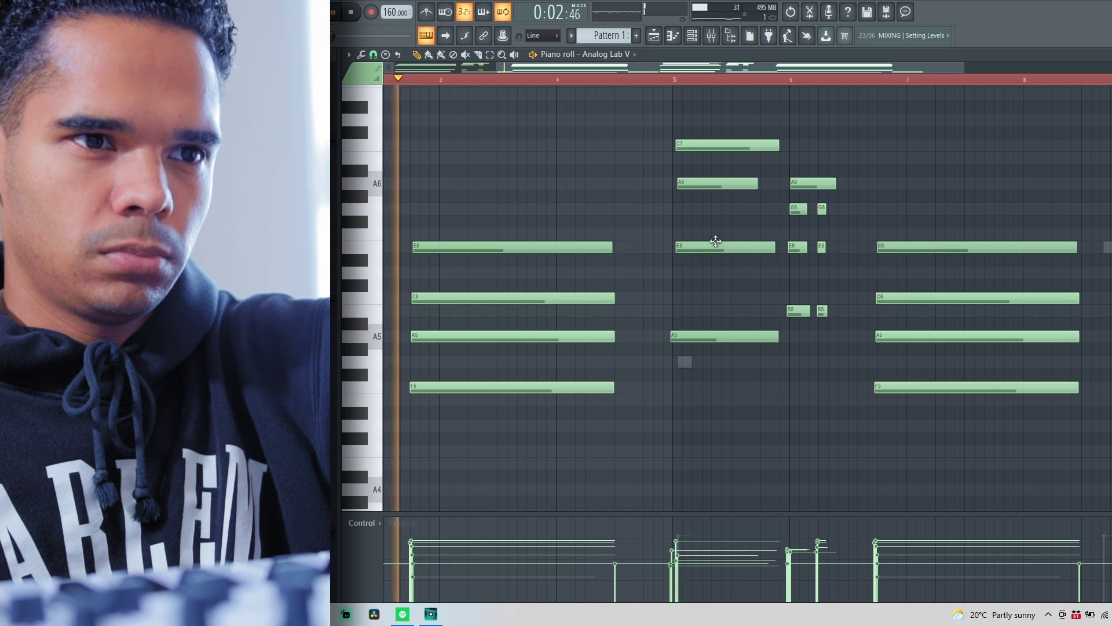
scroll(721, 326, "down", 3)
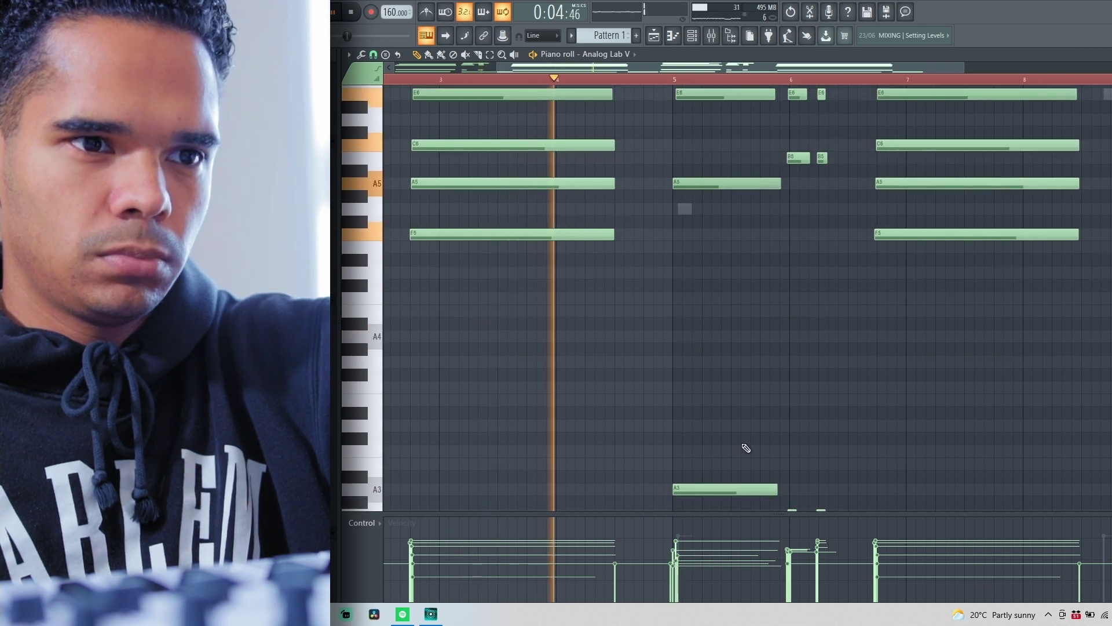
scroll(747, 445, "up", 4)
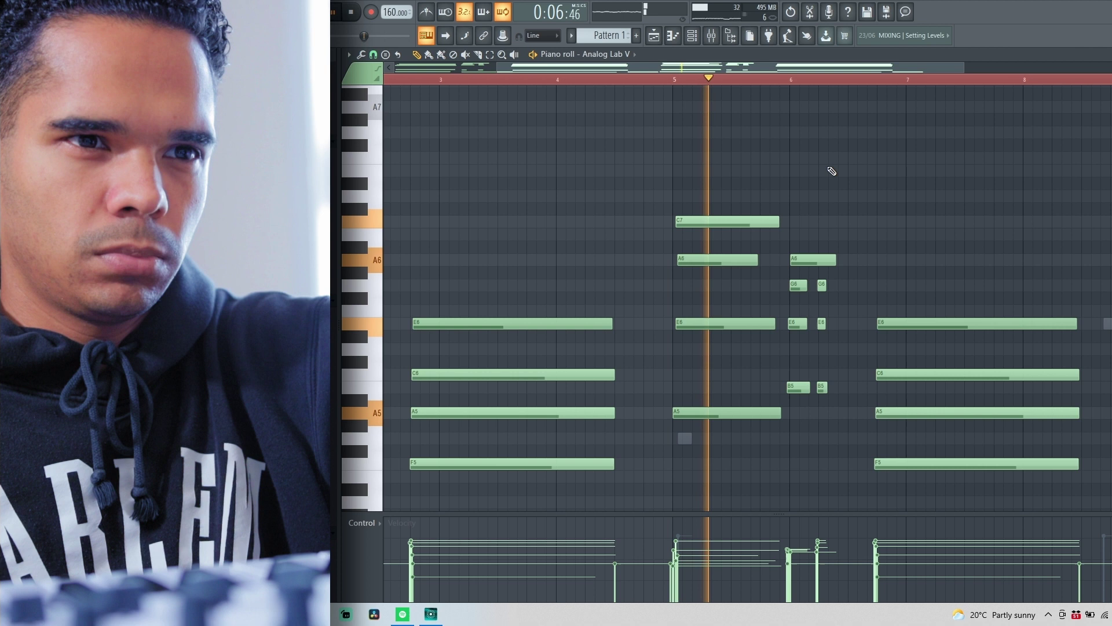
left_click(756, 224)
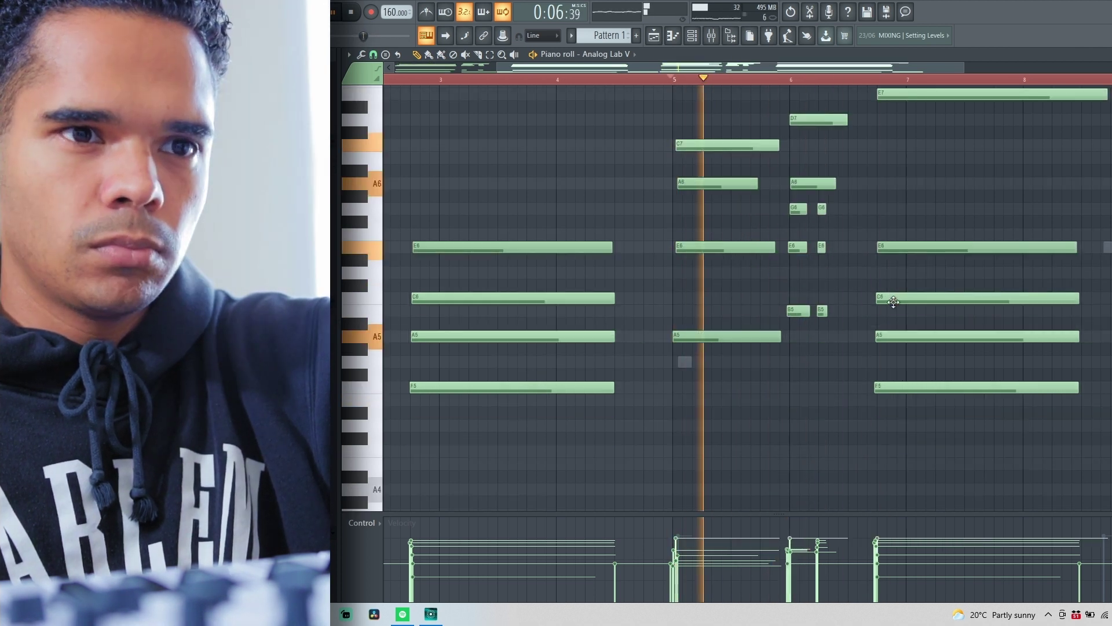
left_click_drag(896, 333, 900, 179)
key("space")
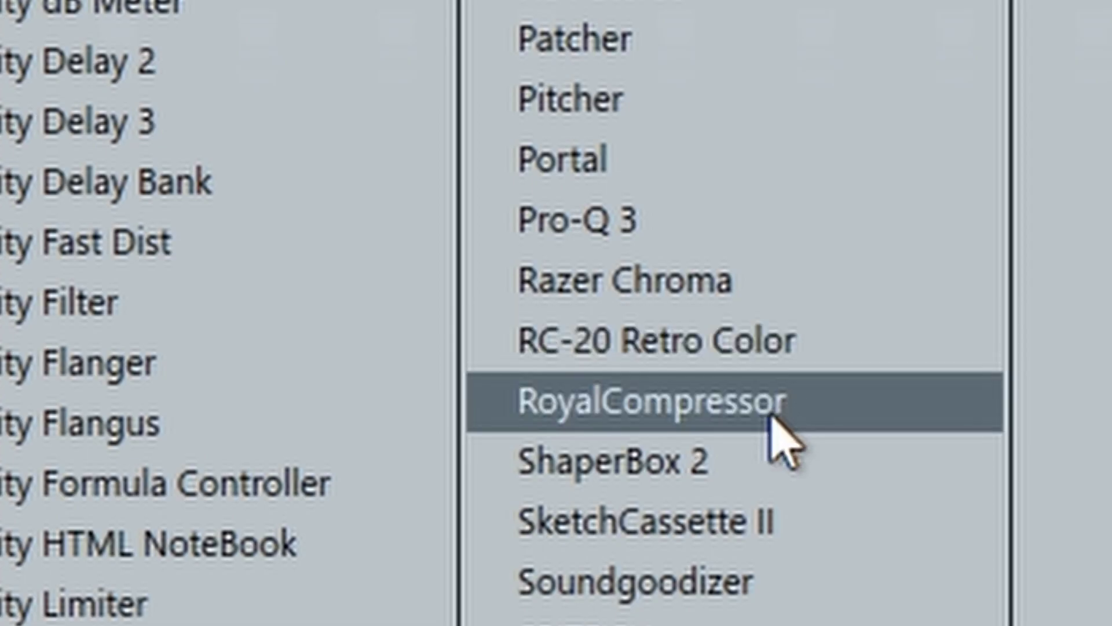
Add RC-20 Retro Color to mixer Insert 1 with the Sad Piano preset and adjust its EQ cut and noise amount.
left_click_drag(777, 338, 739, 362)
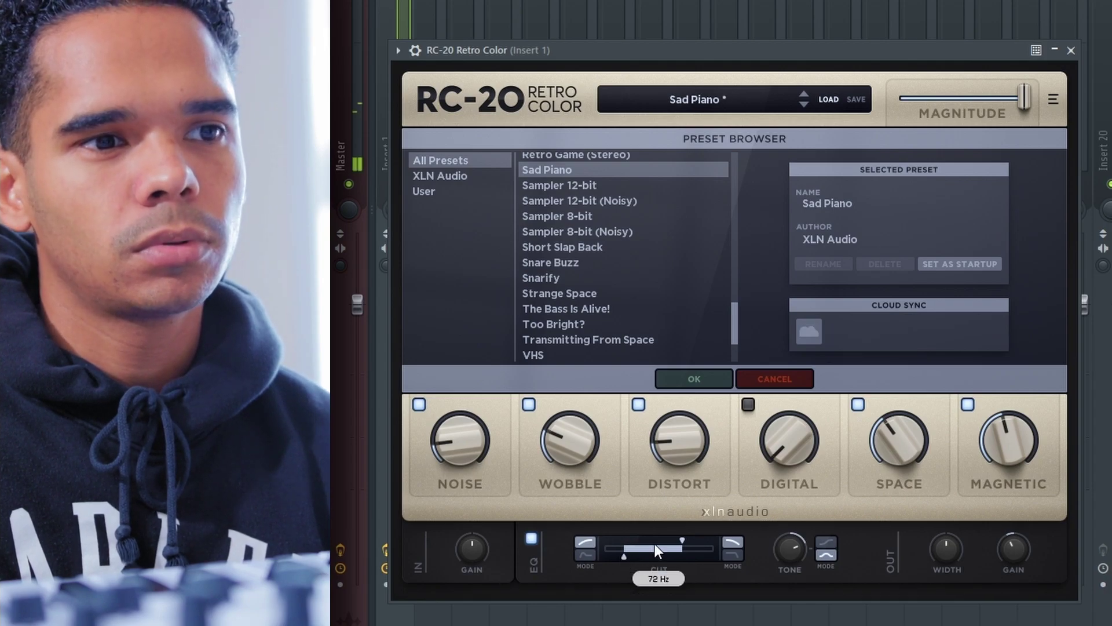
left_click_drag(686, 544, 691, 545)
mouse_move(453, 445)
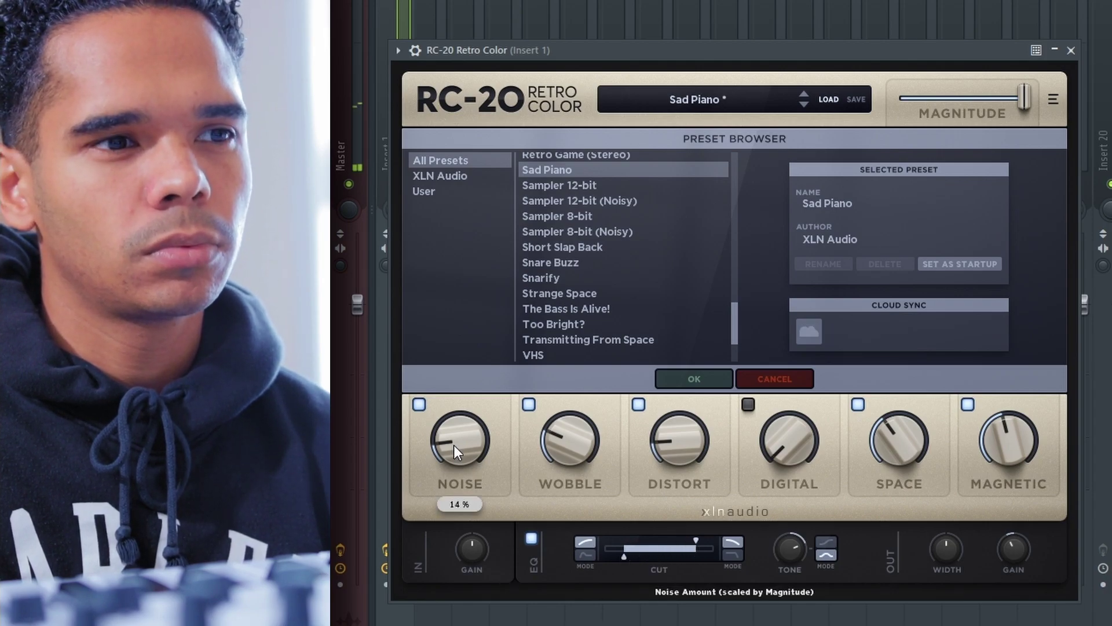
left_click_drag(458, 462, 454, 457)
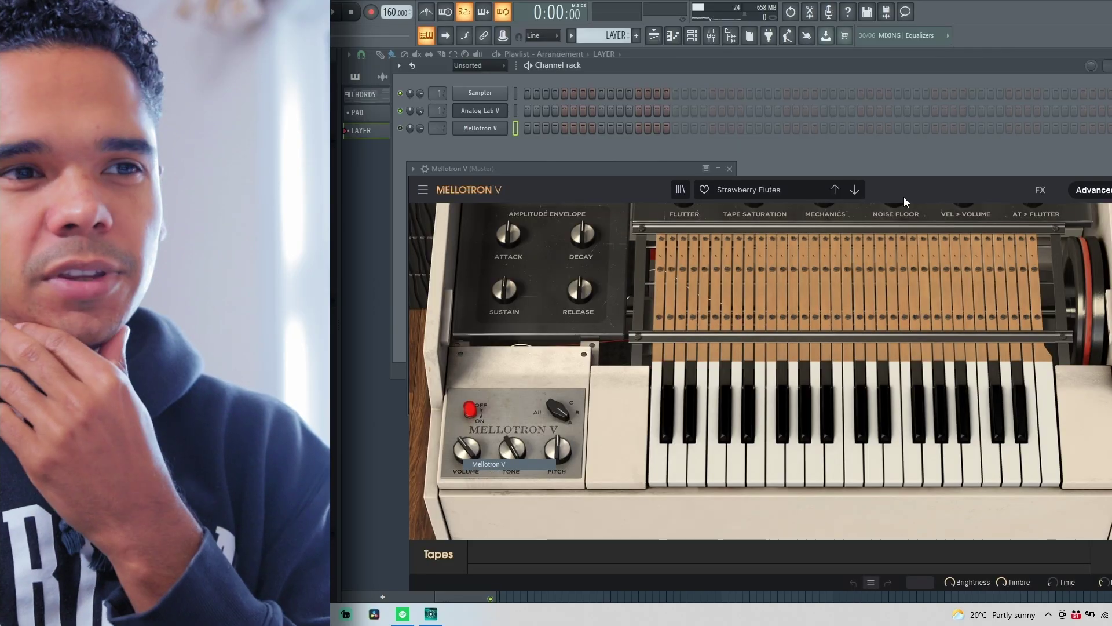
Open the Mellotron V preset list to choose a sound for the layer.
left_click(743, 186)
mouse_move(733, 258)
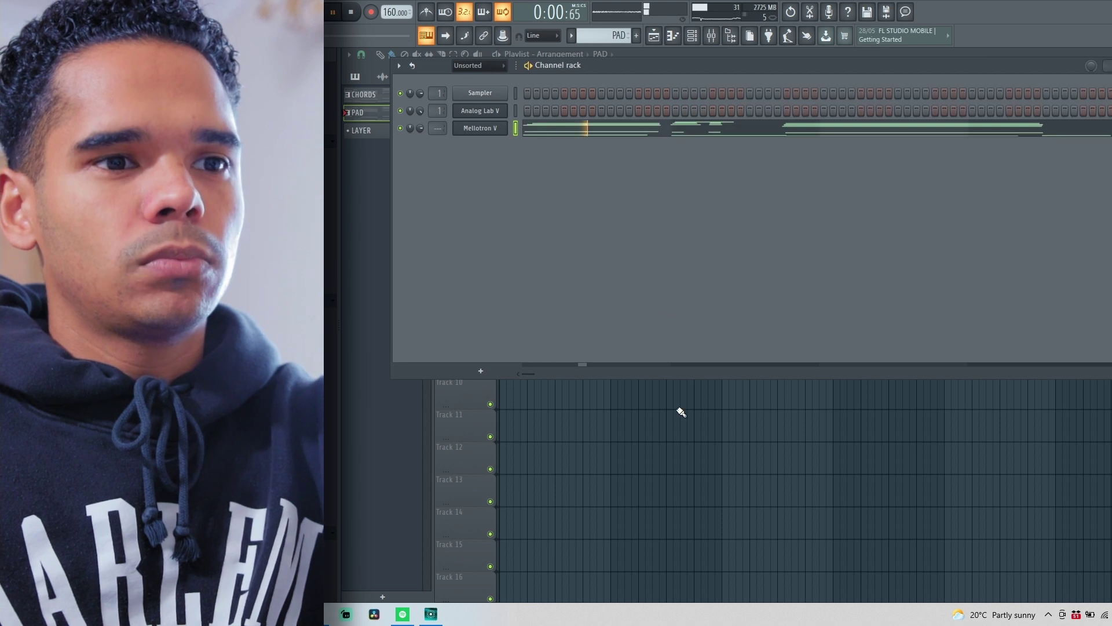
Open the PAD clip from the playlist in the piano roll to examine its notes.
left_click(683, 457)
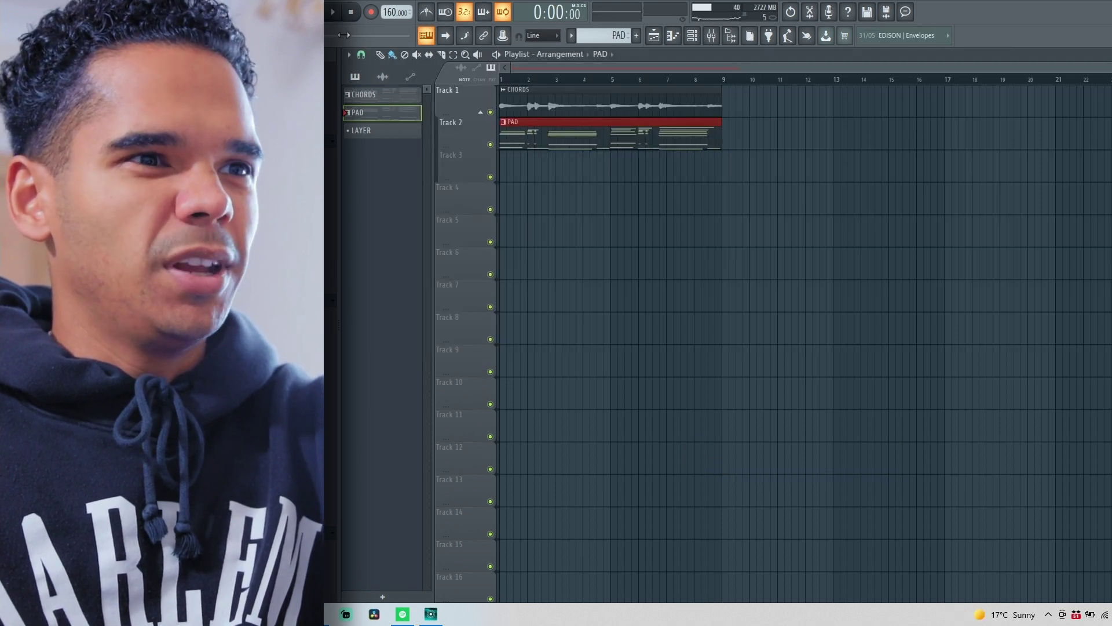
double_click(620, 139)
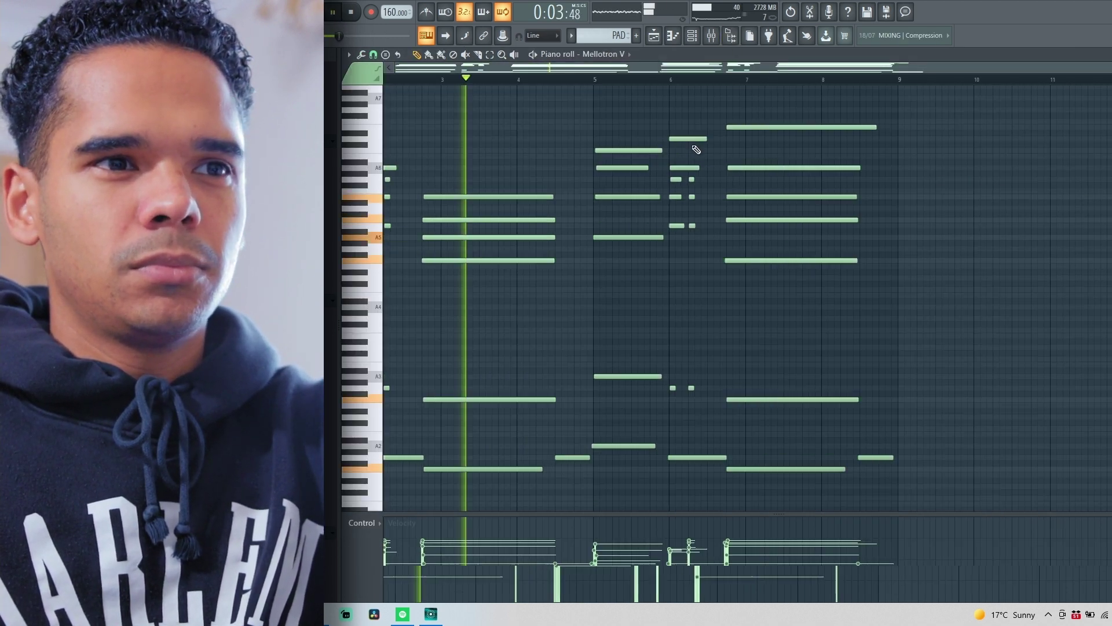
Add ValhallaVintageVerb to the third effect slot of mixer Insert 2 and adjust its settings during playback.
left_click(711, 37)
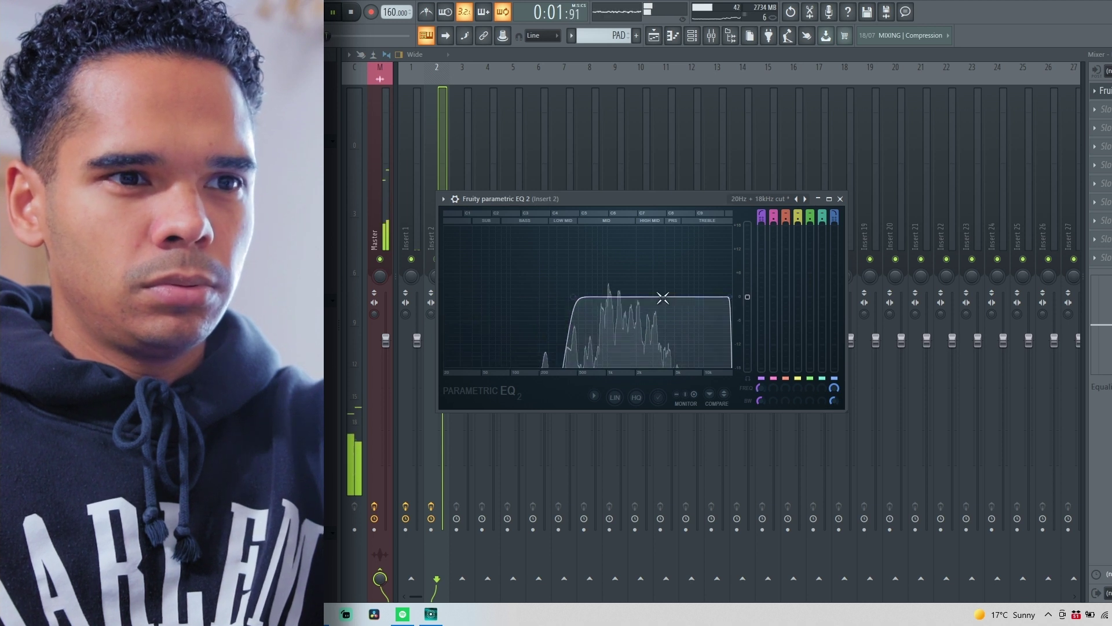
left_click(1101, 127)
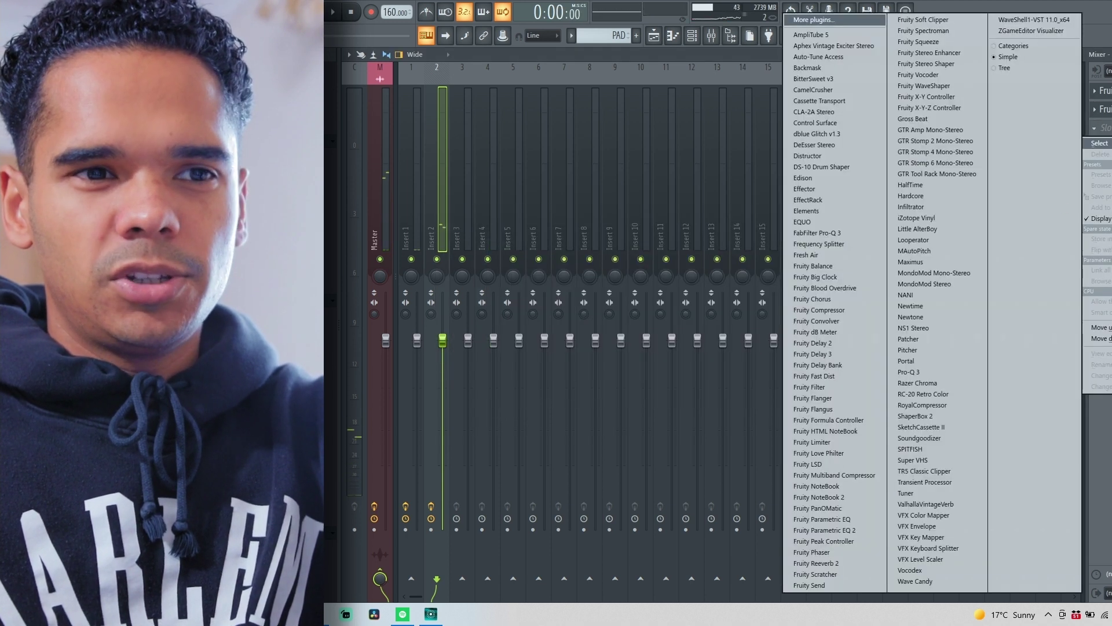
left_click(918, 505)
key("space")
left_click_drag(495, 206, 473, 246)
left_click_drag(374, 264, 374, 281)
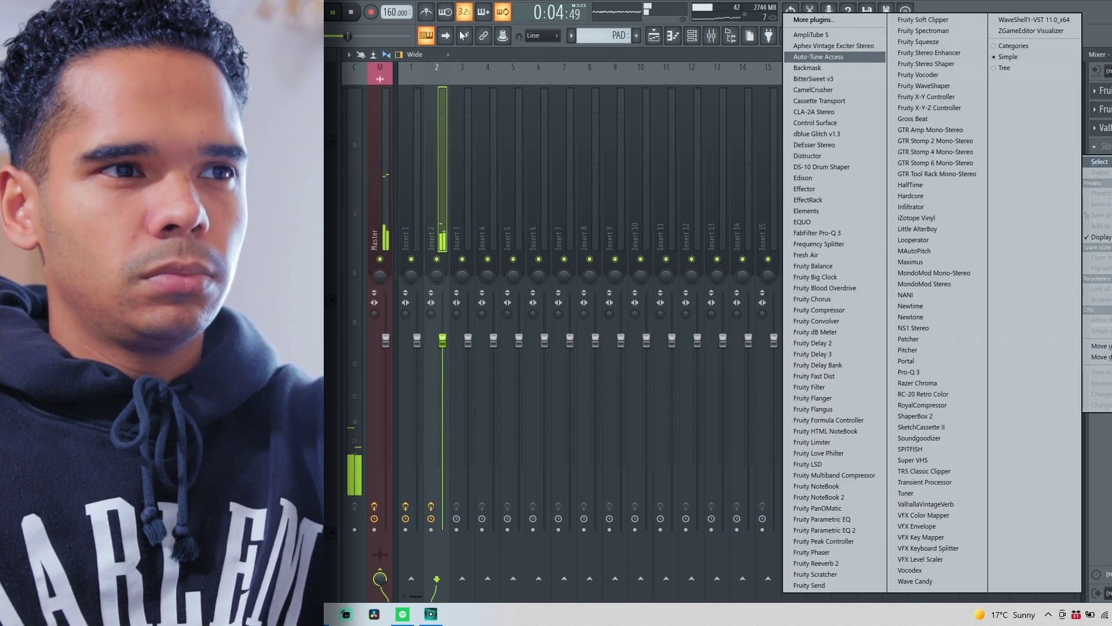
Add ShaperBox 2 to the fourth slot of Insert 2 with a sine-curve Pan shaper at 42% mix.
left_click(354, 16)
left_click(961, 415)
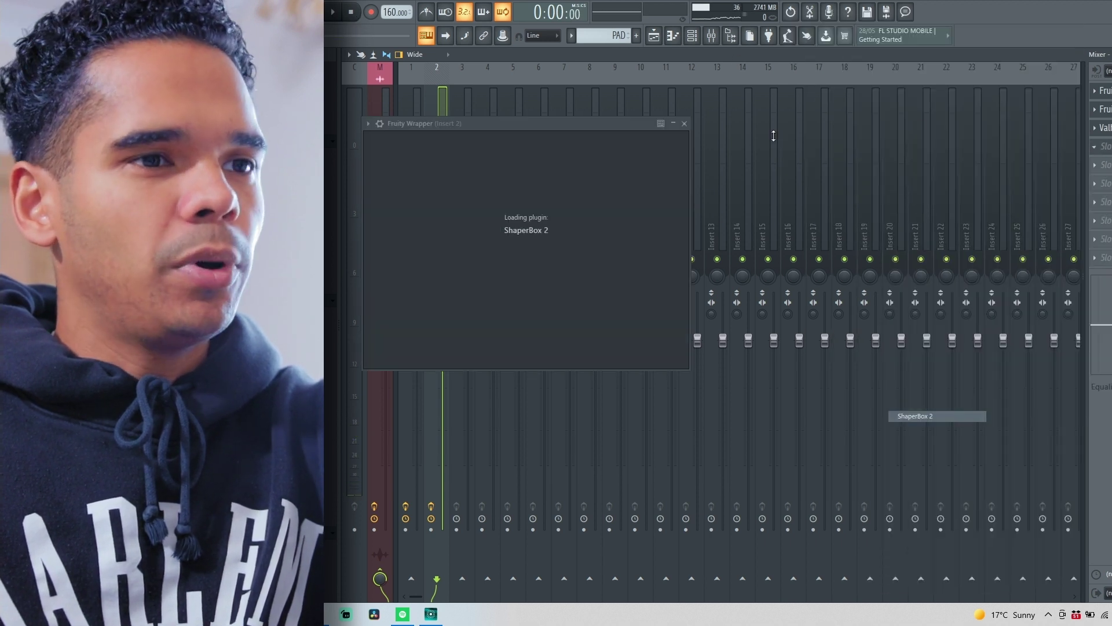
left_click(523, 336)
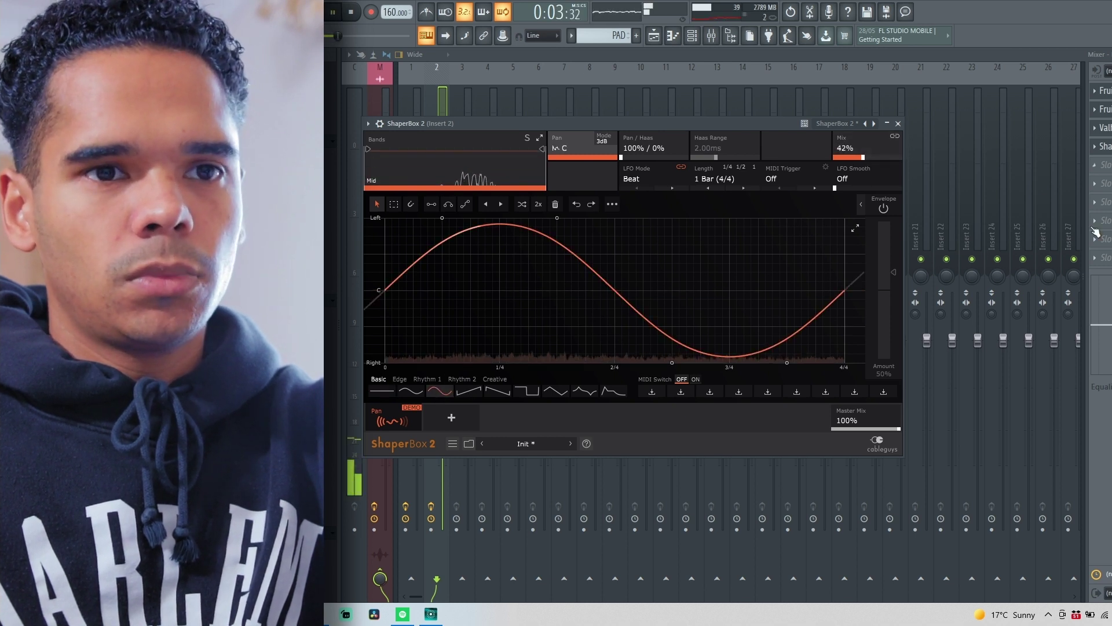
key("Escape")
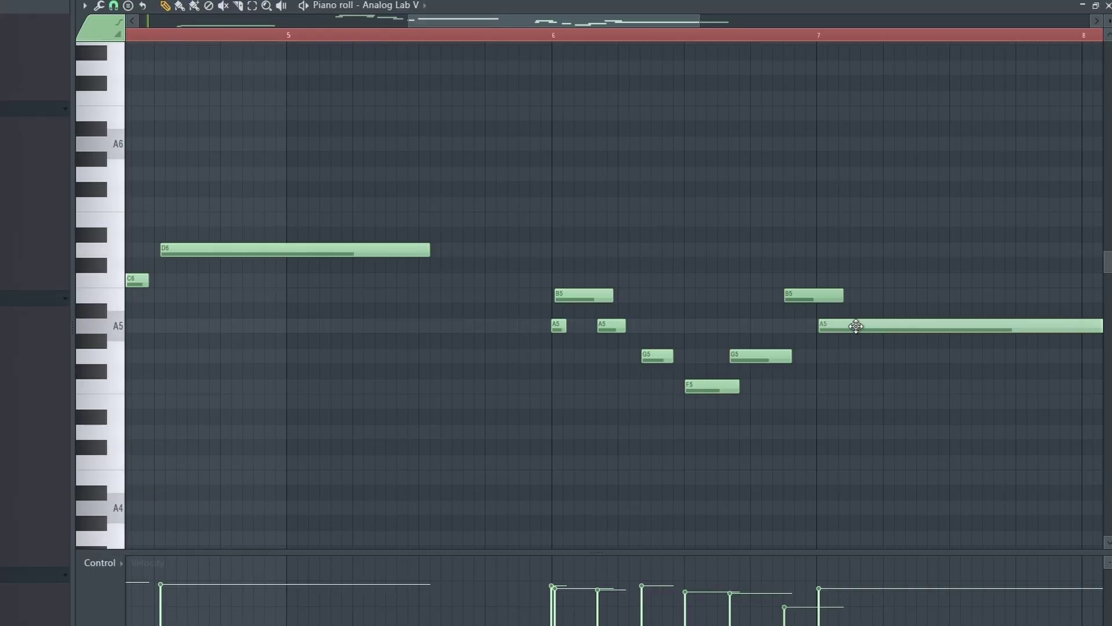
scroll(613, 331, "down", 2, "ctrl")
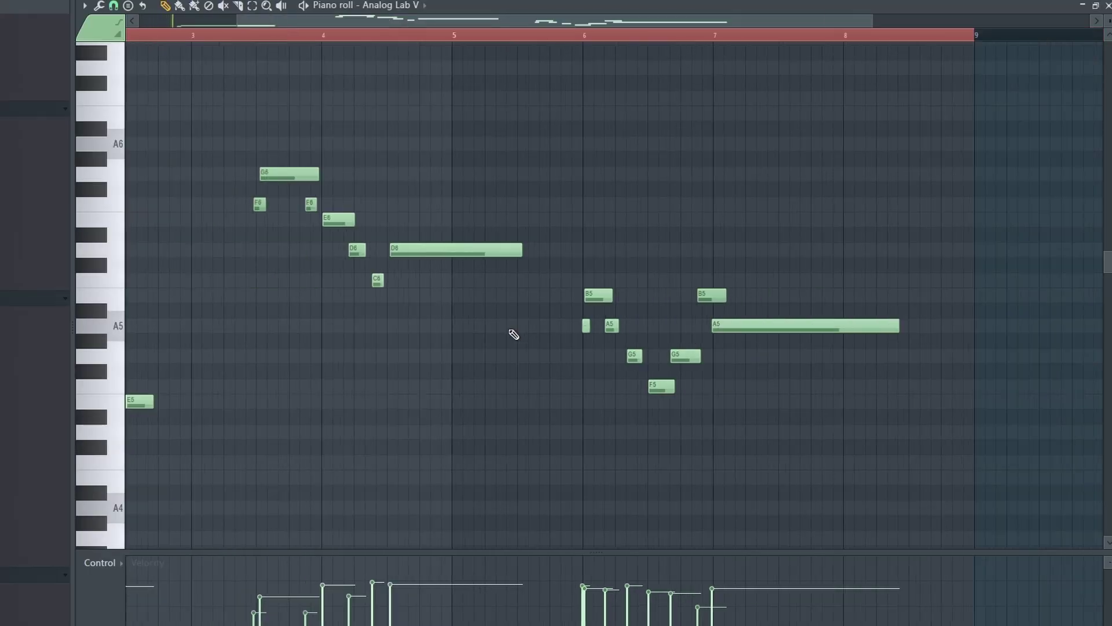
scroll(367, 338, "up", 2, "ctrl")
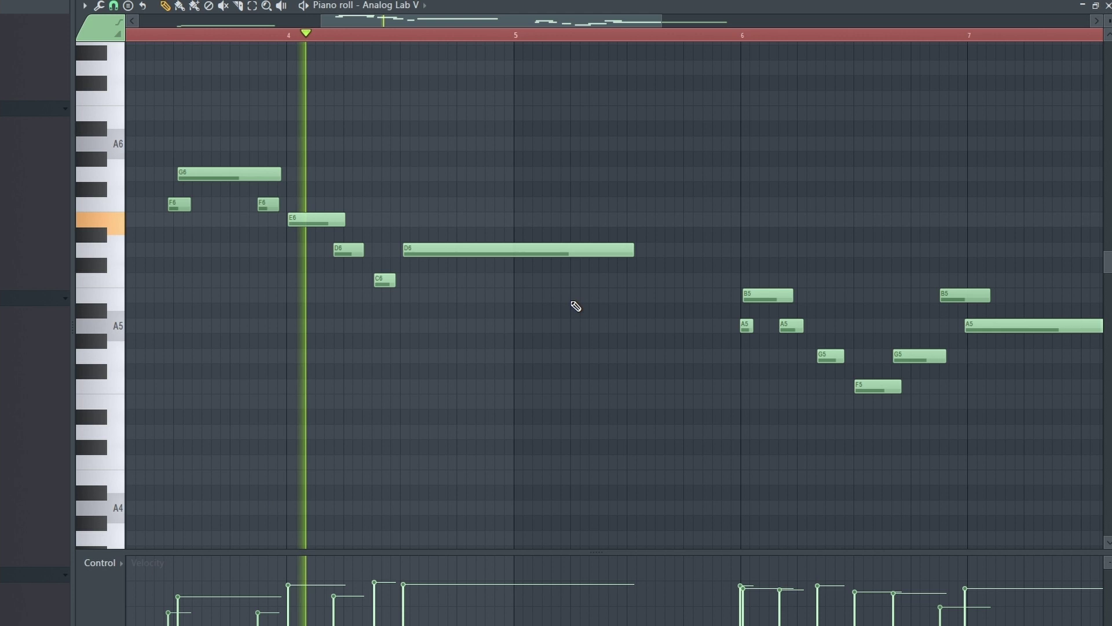
scroll(576, 306, "down", 3, "ctrl")
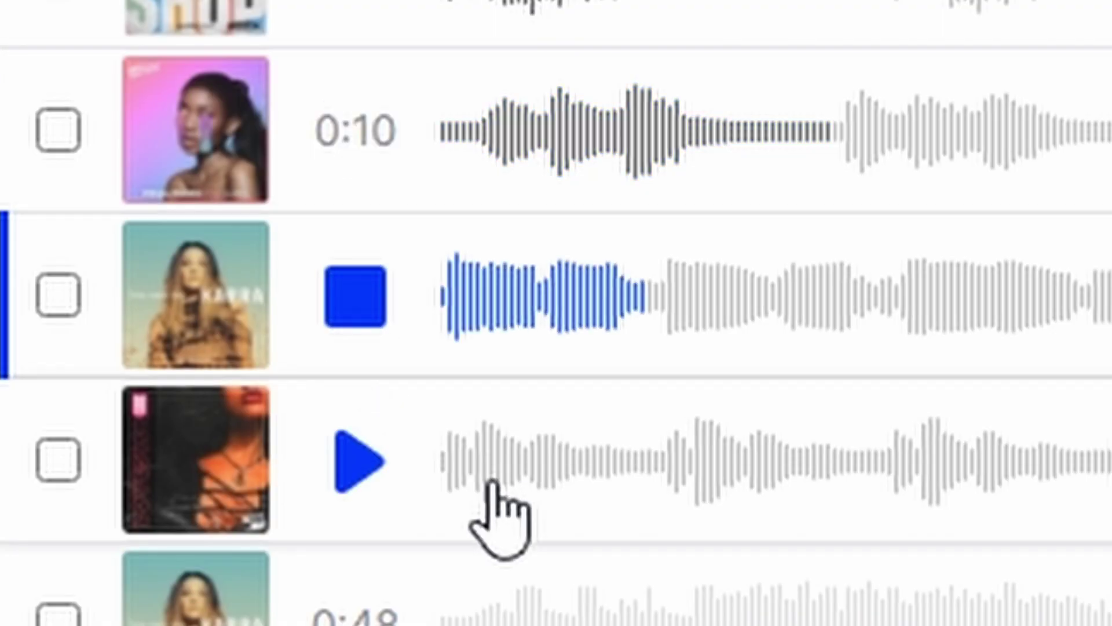
Preview the vocal sample listed directly below the one that is playing in the sample library.
left_click(362, 460)
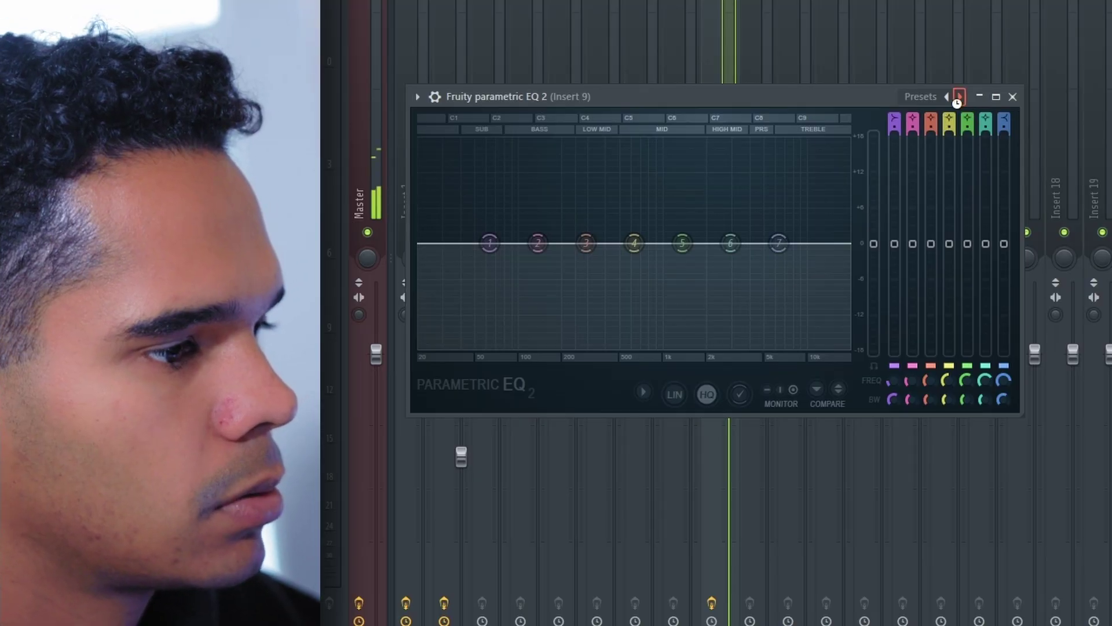
On Insert 9, raise the low cut in Fruity Parametric EQ 2 and set ValhallaVintageVerb to 92% mix and 0 ms predelay.
left_click_drag(419, 244, 611, 243)
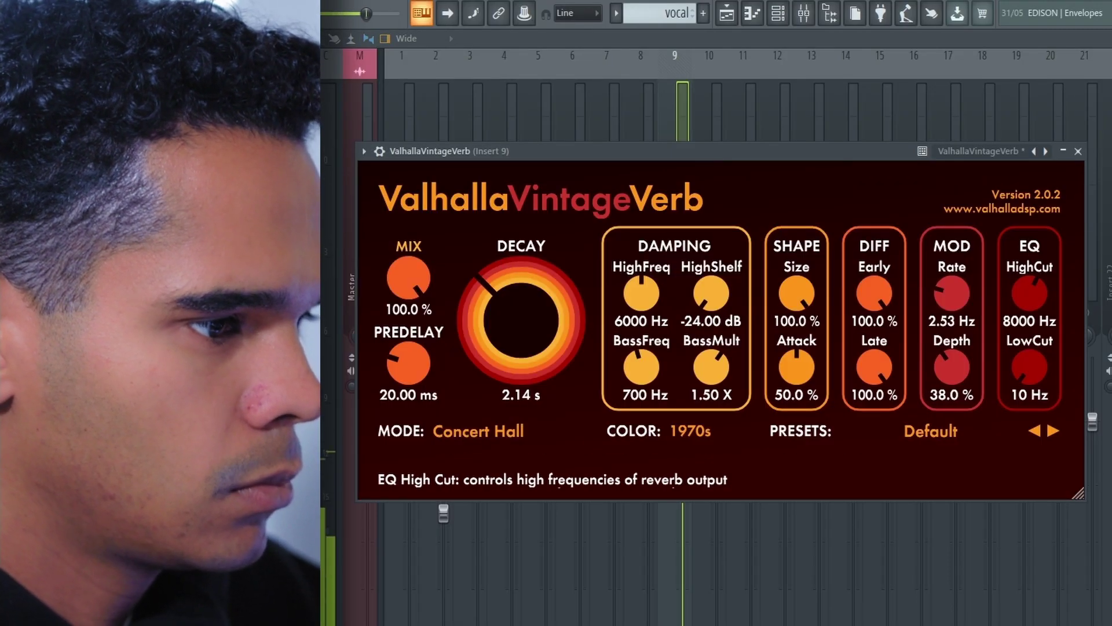
left_click_drag(408, 354, 408, 394)
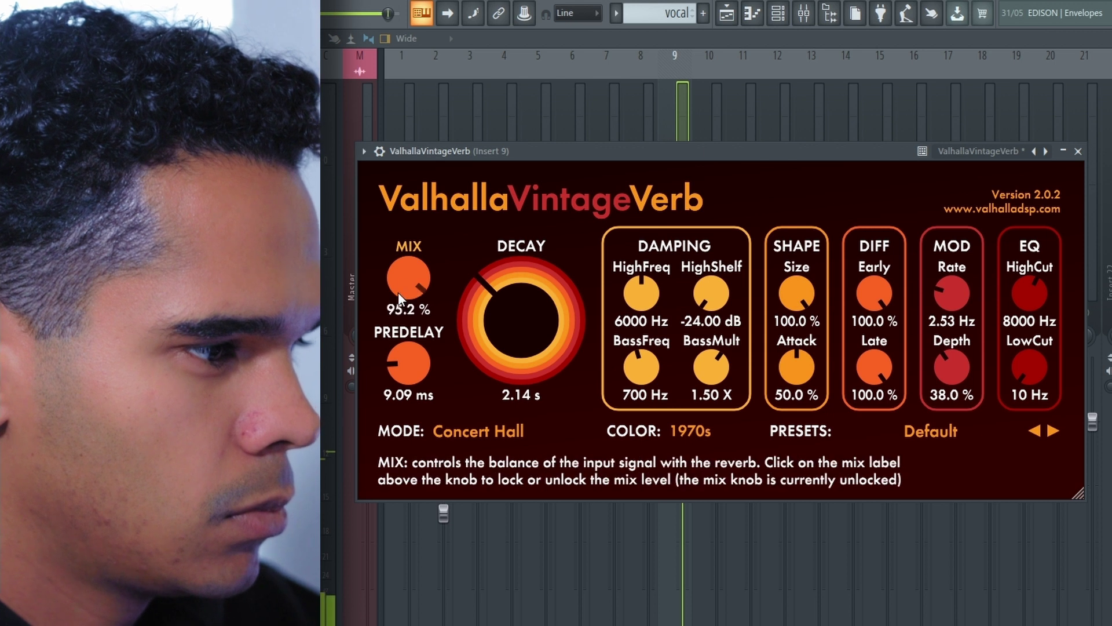
left_click_drag(398, 296, 398, 302)
left_click_drag(409, 364, 410, 405)
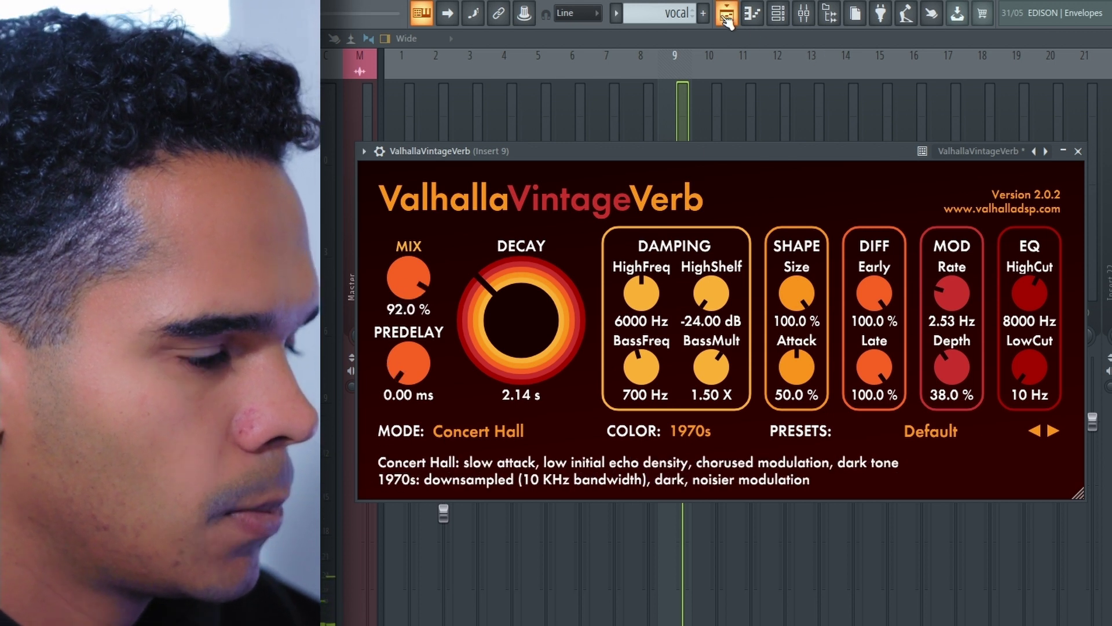
Consolidate the vocal clips on Track 4 of the playlist into one audio clip and reverse it.
left_click(726, 15)
right_click(446, 238)
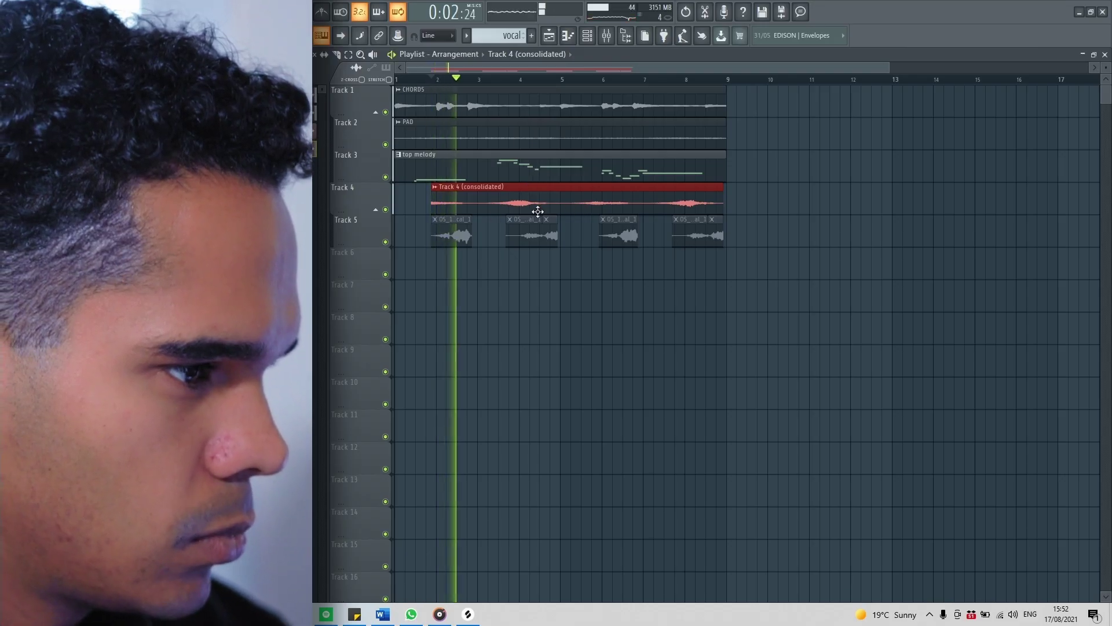
Set the consolidated vocal clip's declicking mode to Crossfade (bleeding).
double_click(537, 211)
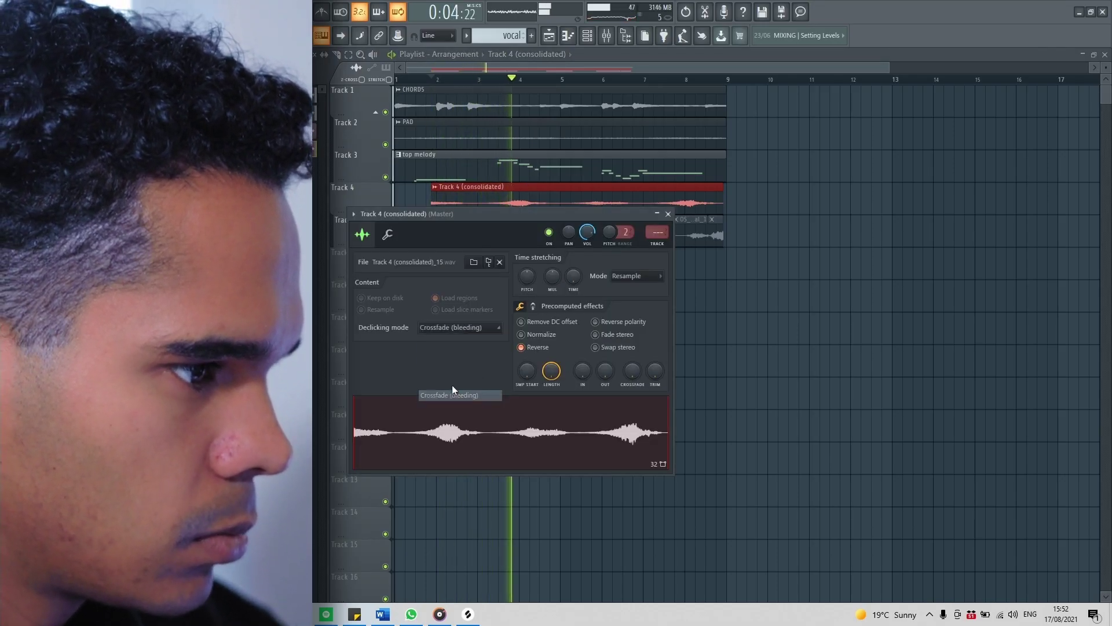
left_click(668, 214)
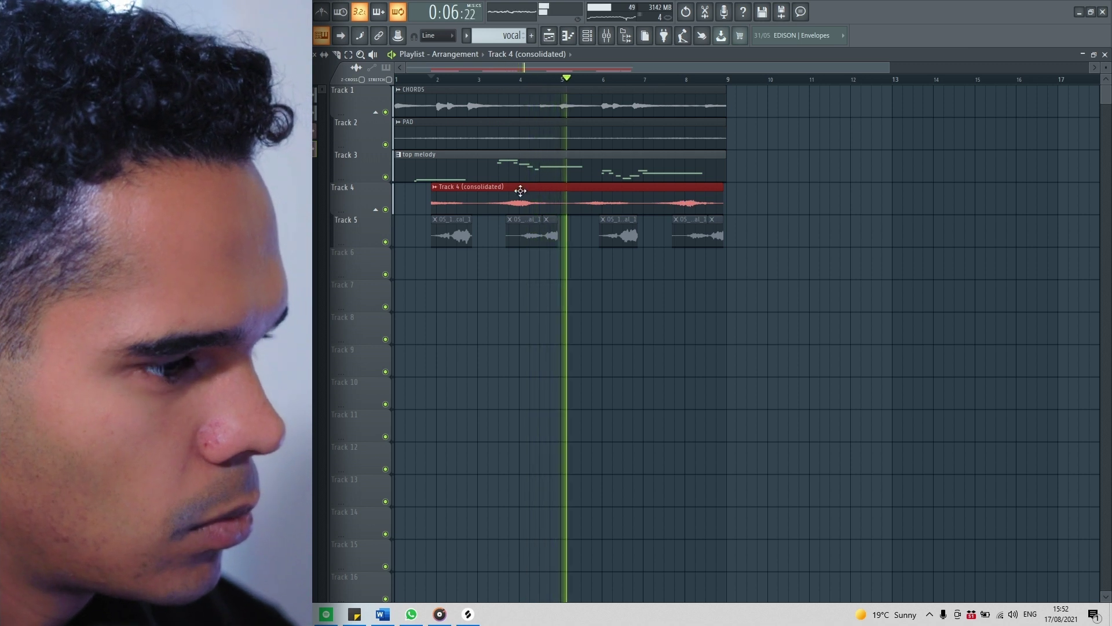
scroll(703, 189, "up", 3)
scroll(792, 196, "down", 1)
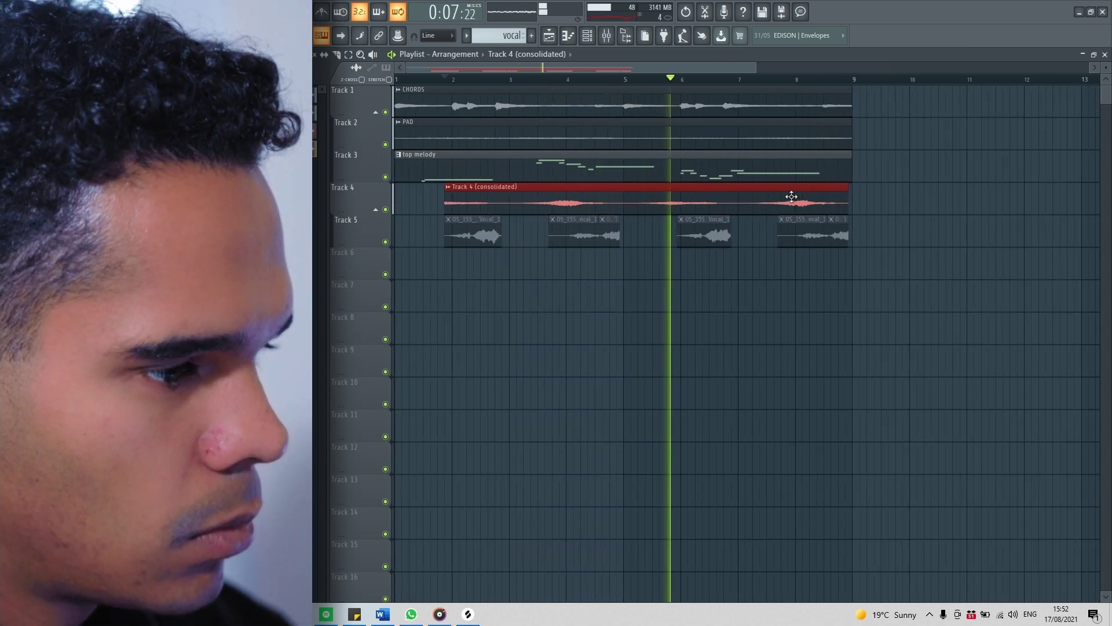
double_click(685, 196)
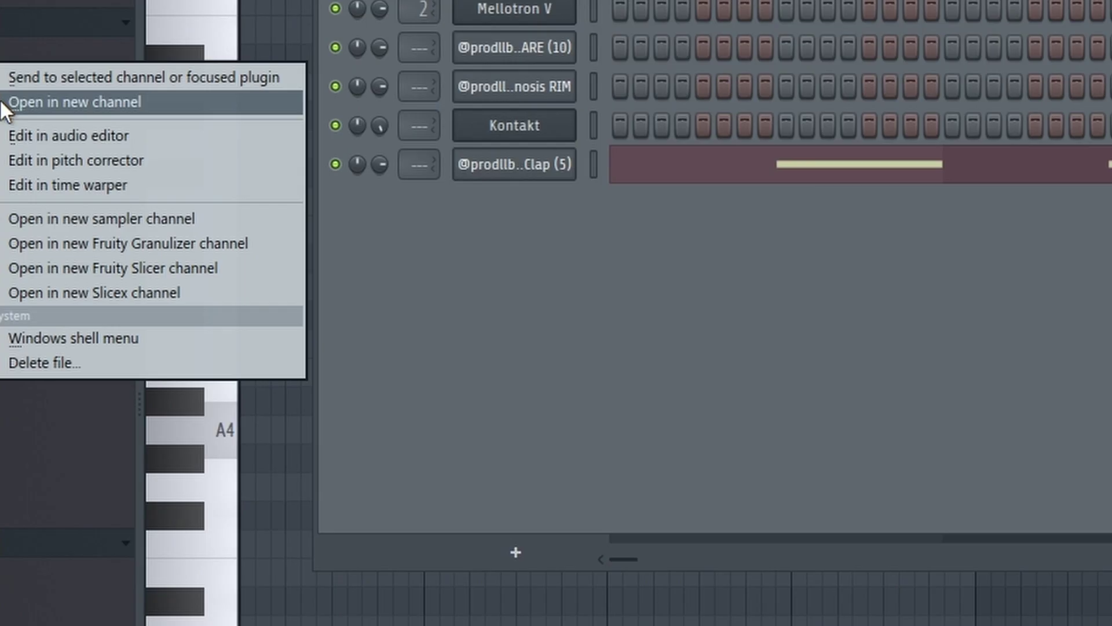
Load the Hypnosis SNARE (3) and Hypnosis SNARE (13) samples into new channels of the drum pattern.
left_click(8, 105)
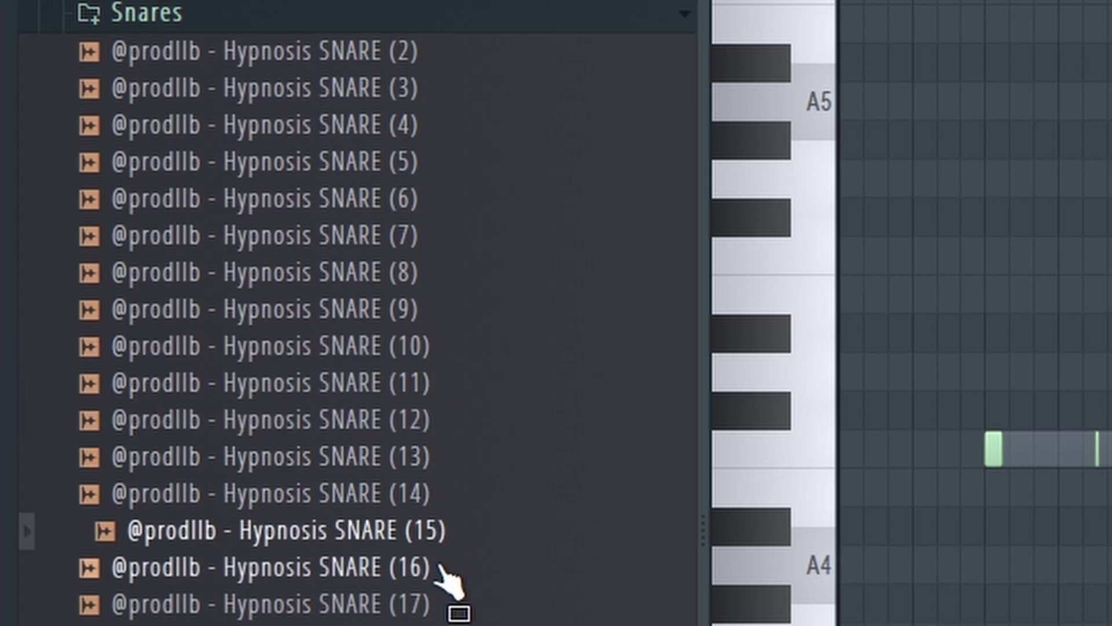
right_click(466, 480)
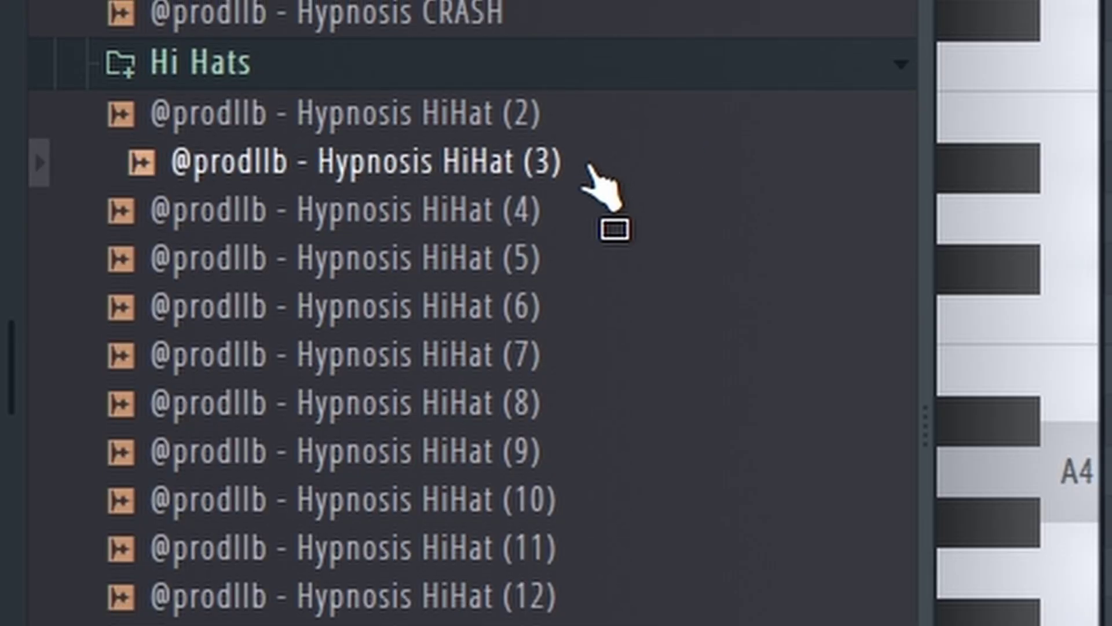
Load the Hypnosis HiHat (3) sample into a new channel and fill each 2 steps of its row.
left_click_drag(589, 224, 616, 139)
right_click(616, 139)
left_click(653, 204)
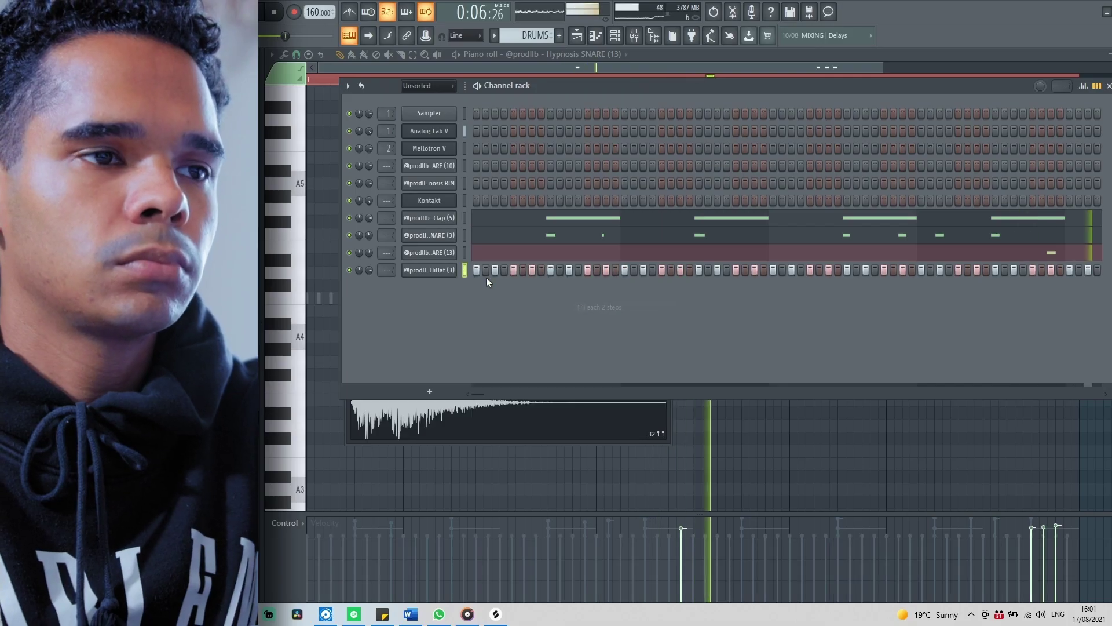
Add a roll of four short A#4 notes at the end of bar 1 in the Hypnosis HiHat (3) piano roll.
right_click(449, 275)
left_click(487, 268)
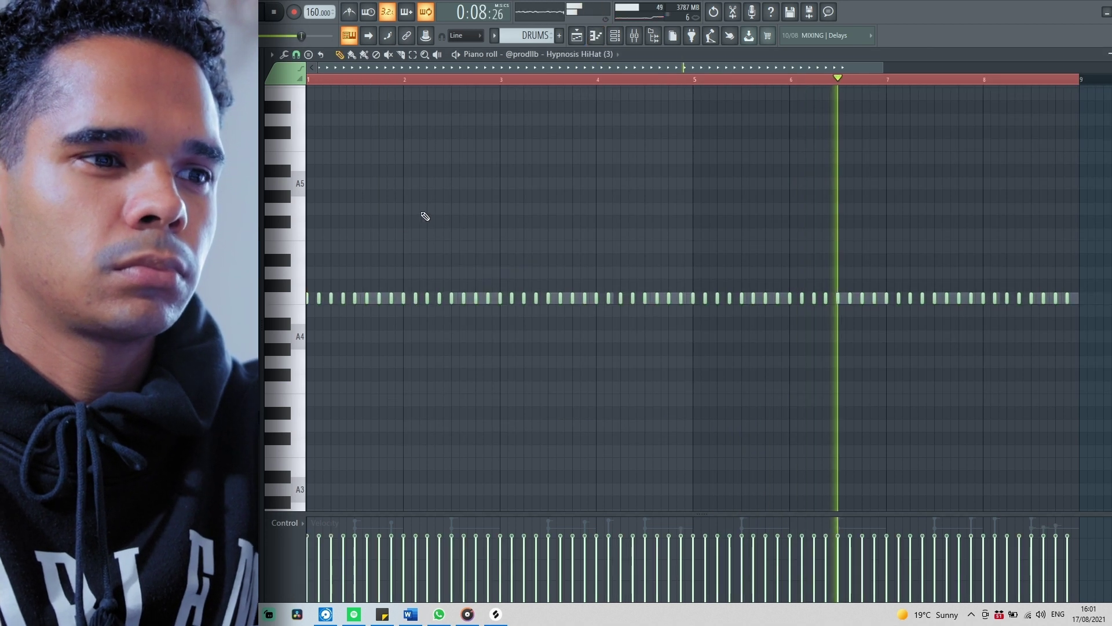
key("ctrl+a")
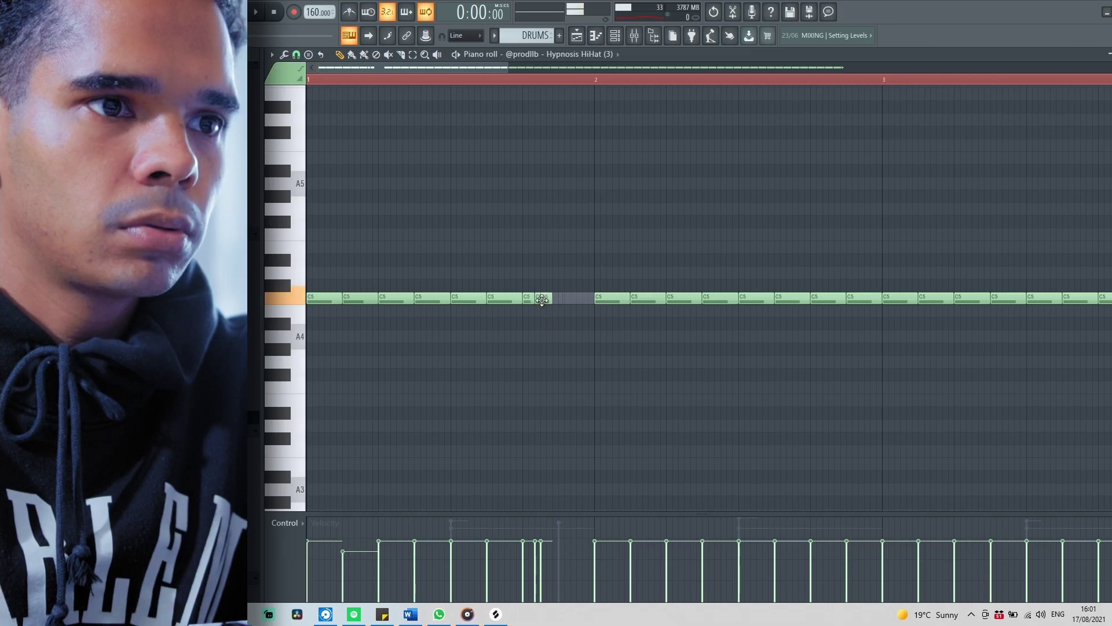
left_click_drag(556, 302, 557, 323)
key("space")
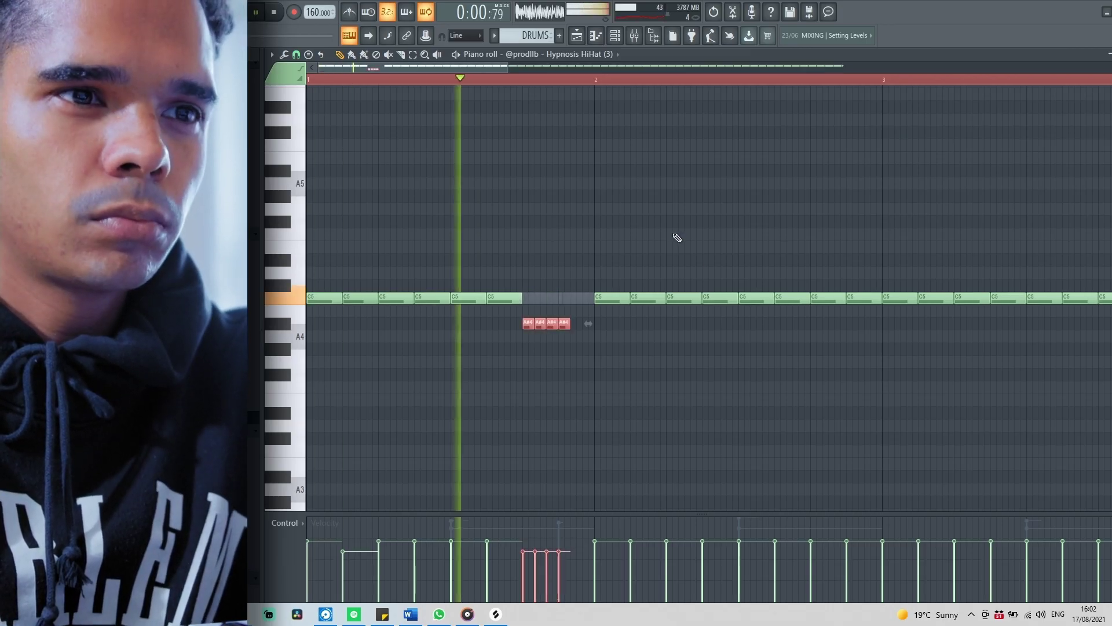
key("ctrl+d")
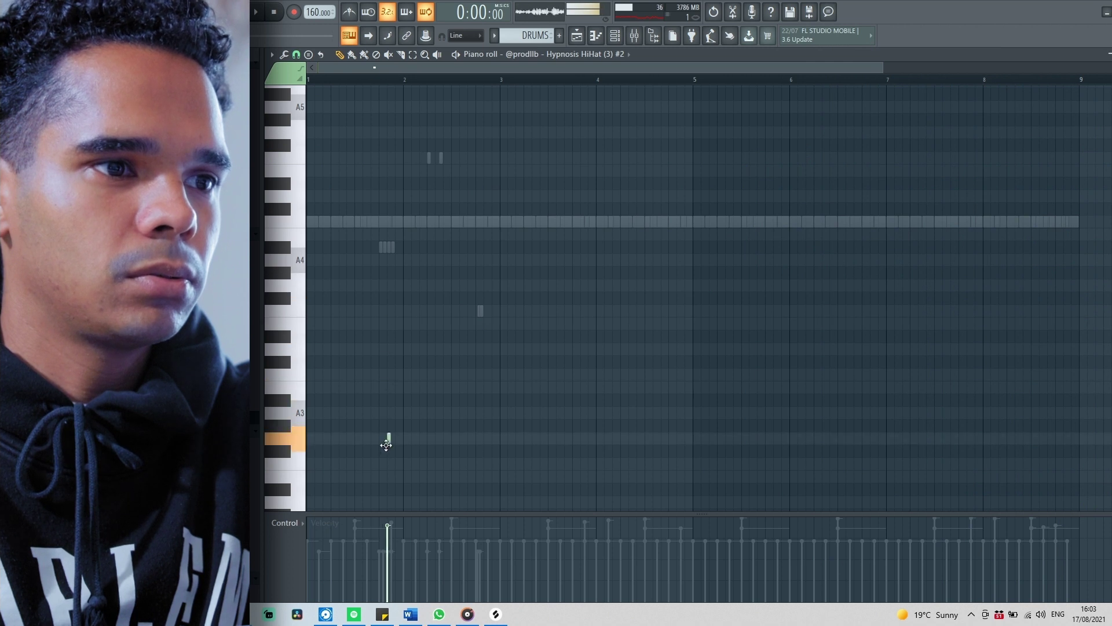
Place single A#1 notes in bars 2 and 4 of the HiHat (3) #2 channel and duplicate them into the following four bars.
left_click_drag(387, 445, 476, 411)
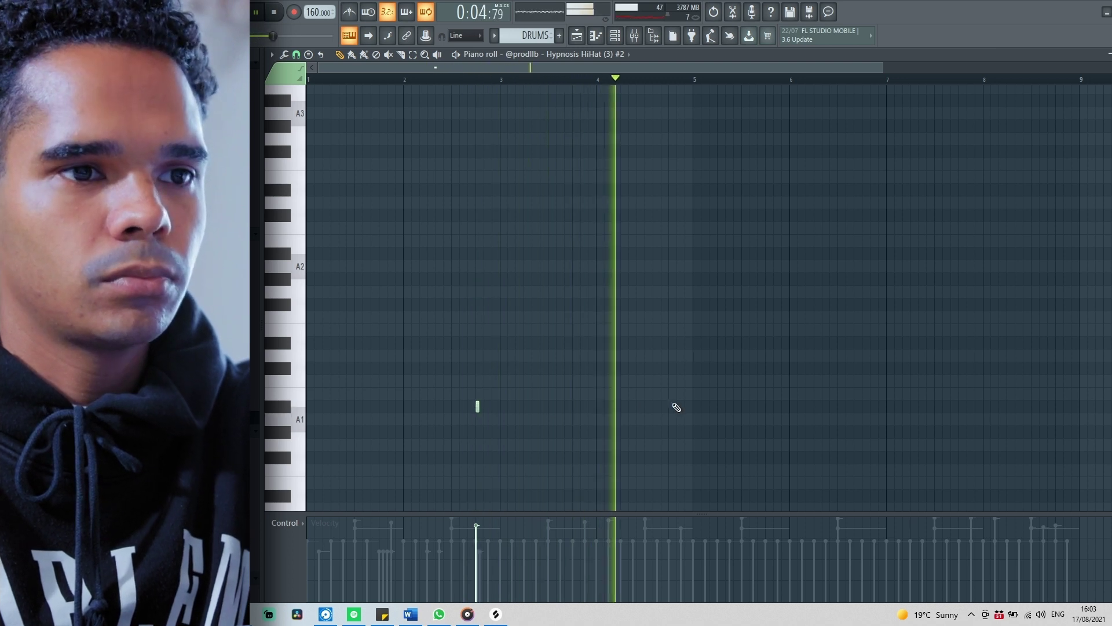
left_click_drag(630, 412, 623, 411)
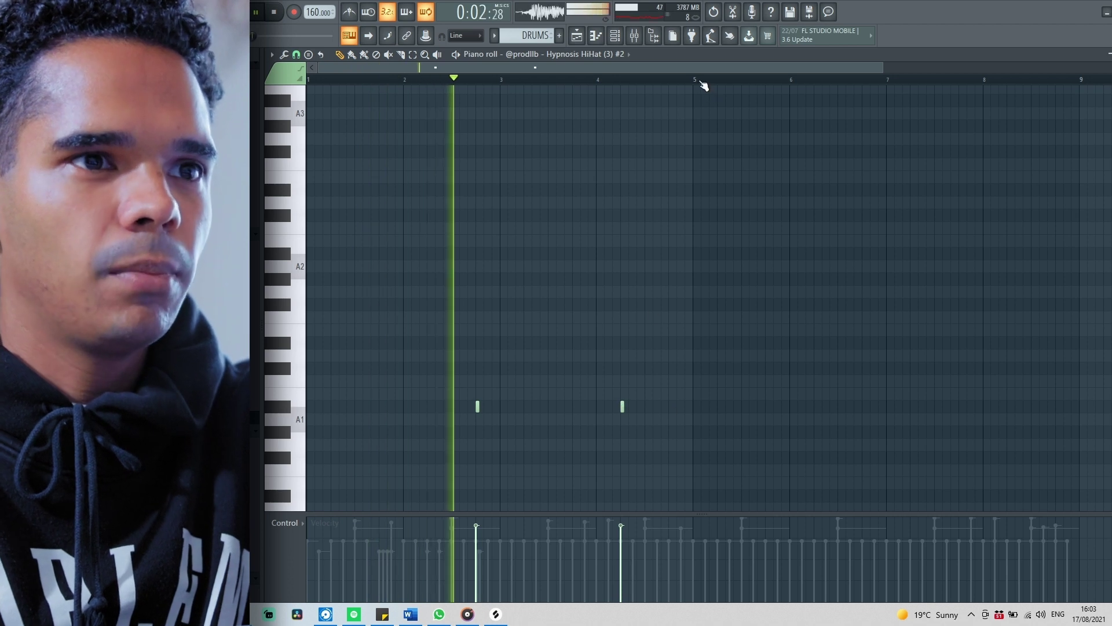
key("ctrl+a")
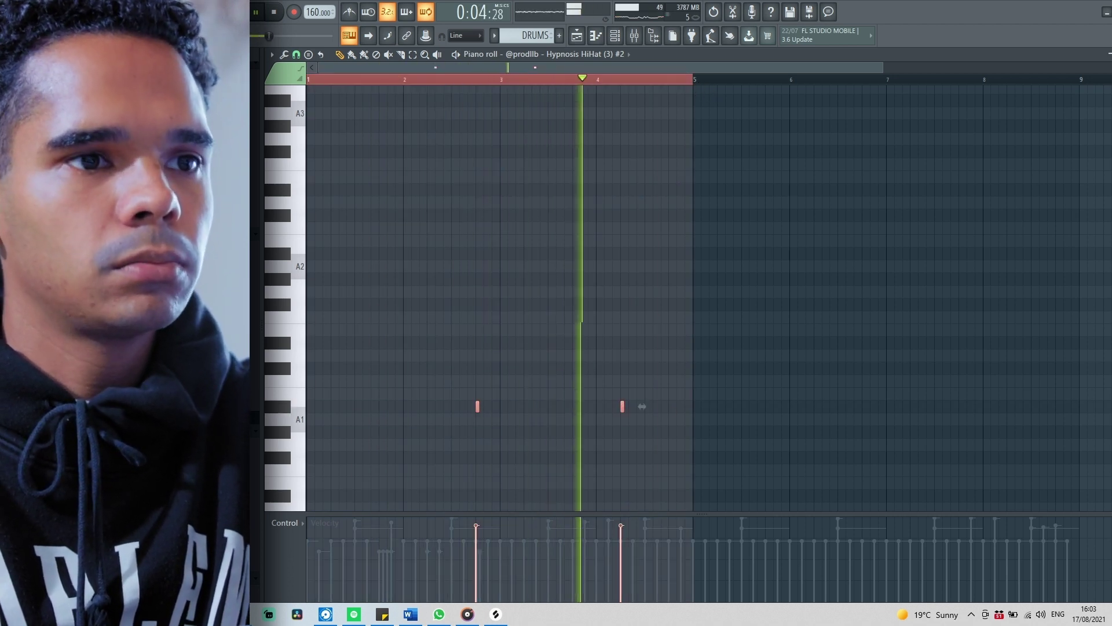
key("ctrl+b")
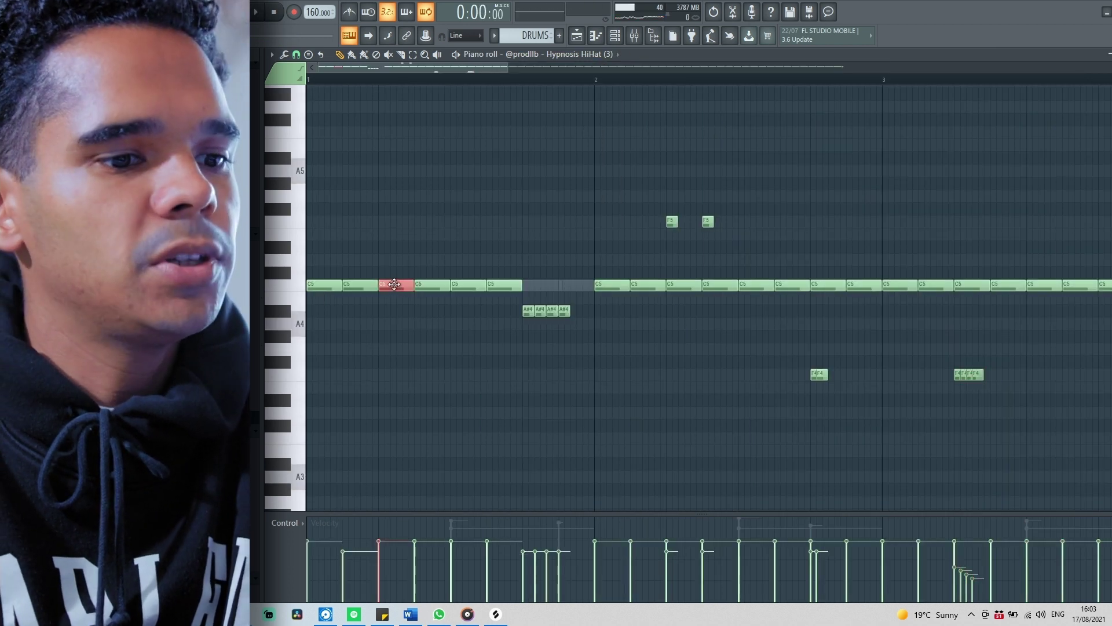
Chop the third hi-hat note of bar 1 in the HiHat (3) channel into a rapid roll with falling velocities.
key("alt+u")
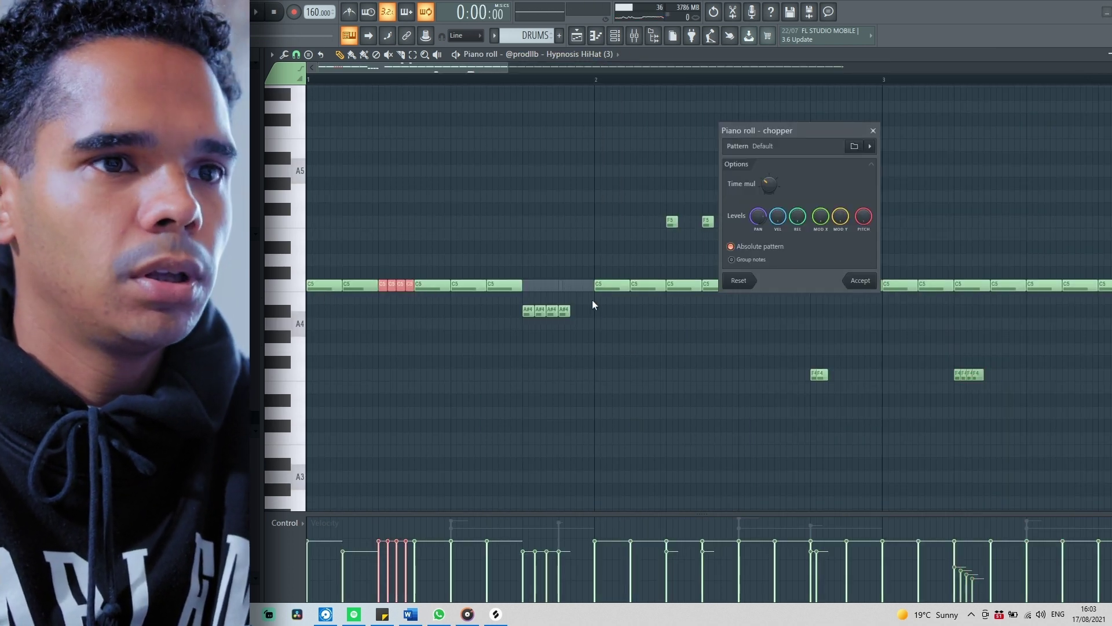
left_click(860, 280)
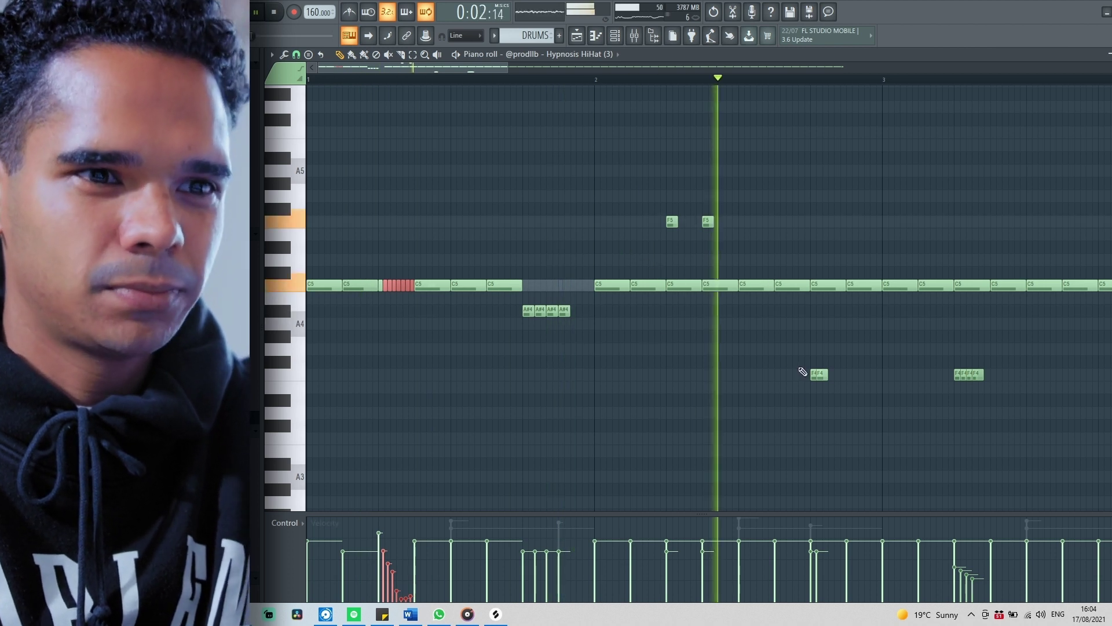
Replace the plain hi-hat notes in bars 5 to 8 with a copy of the edited first four bars.
scroll(857, 367, "down", 2, "ctrl")
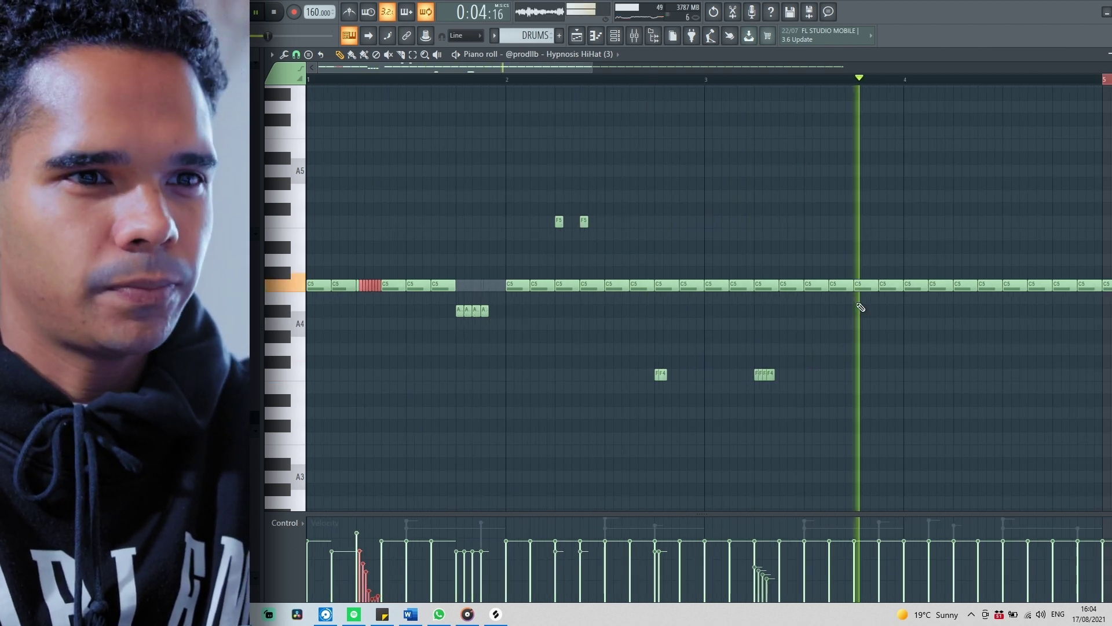
scroll(683, 276, "down", 3, "ctrl")
left_click_drag(618, 285, 998, 341, "ctrl")
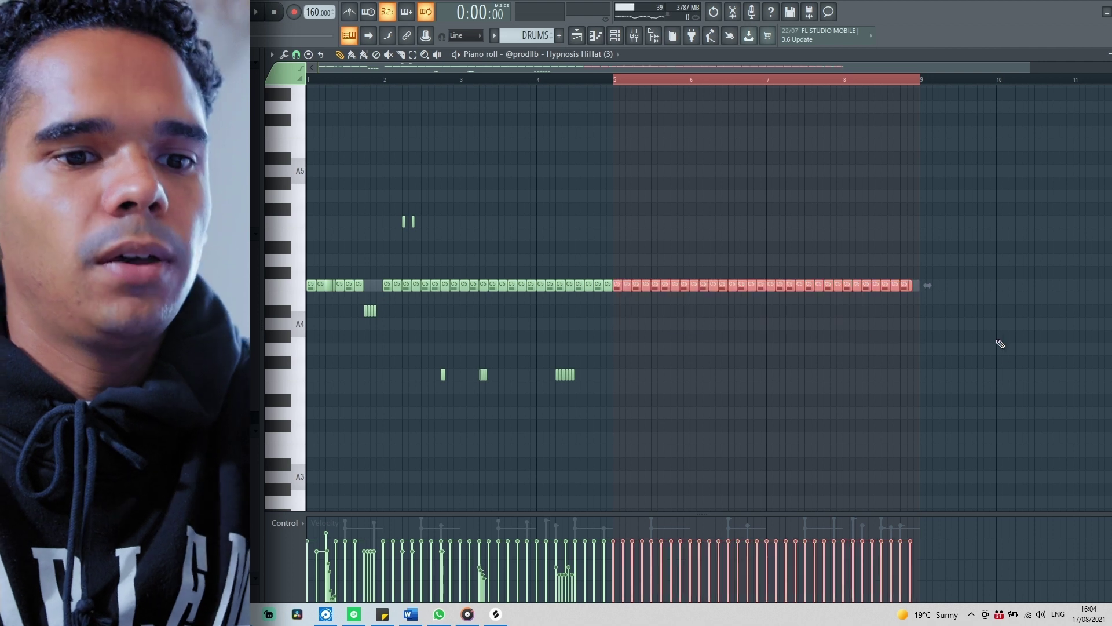
key("Delete")
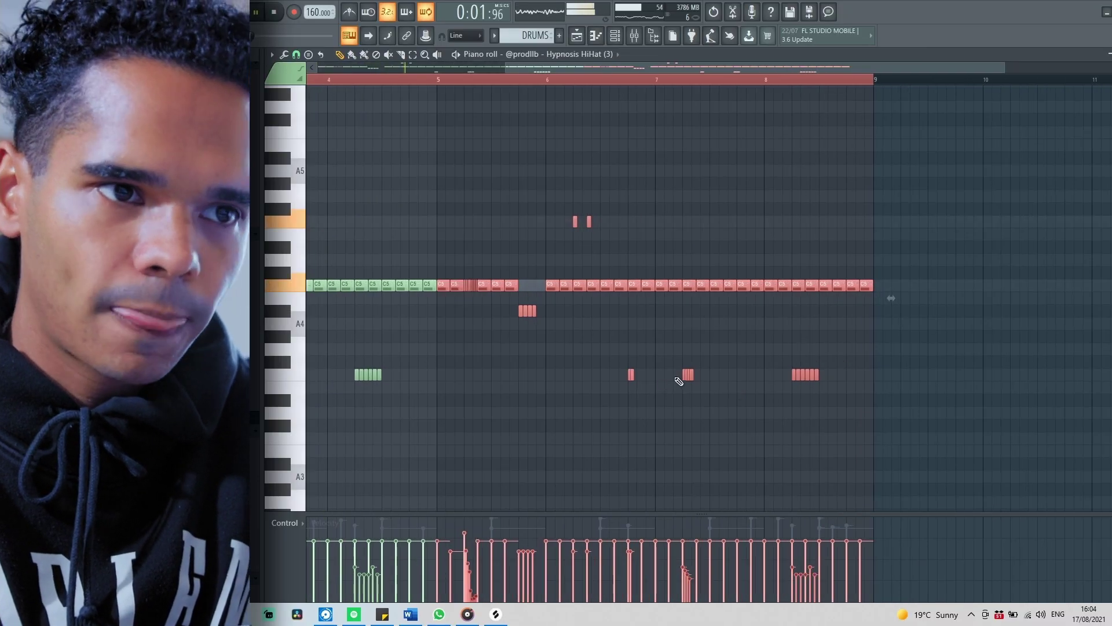
left_click(687, 375)
scroll(704, 381, "up", 4)
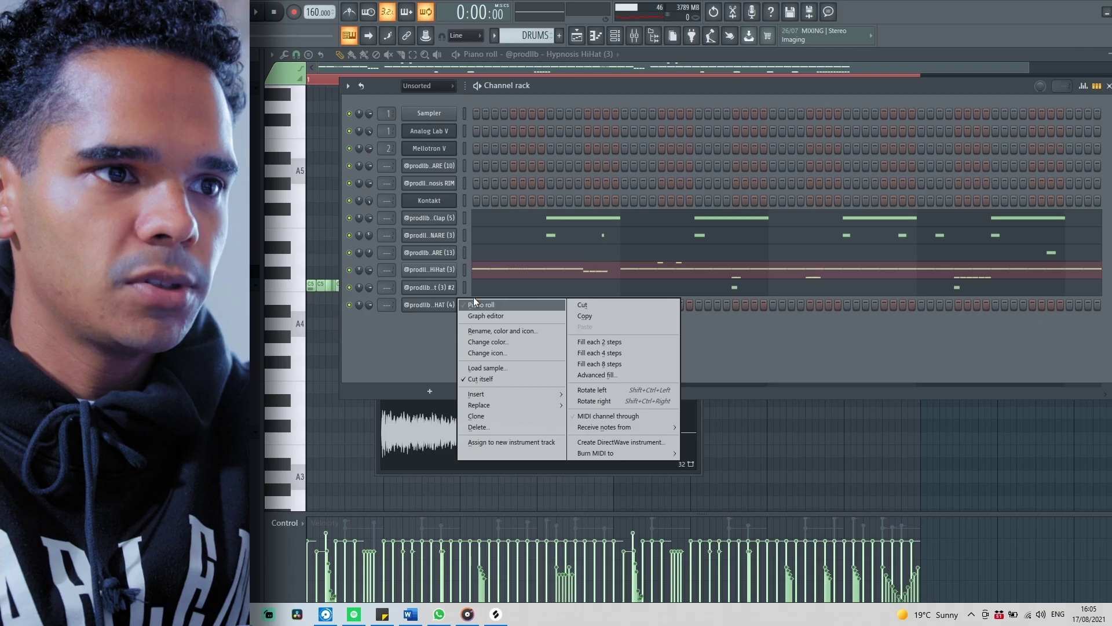
Place one C5 note in each of bars 1, 3, 5 and 7 of the Hypnosis OPEN HAT (4) channel.
left_click(474, 303)
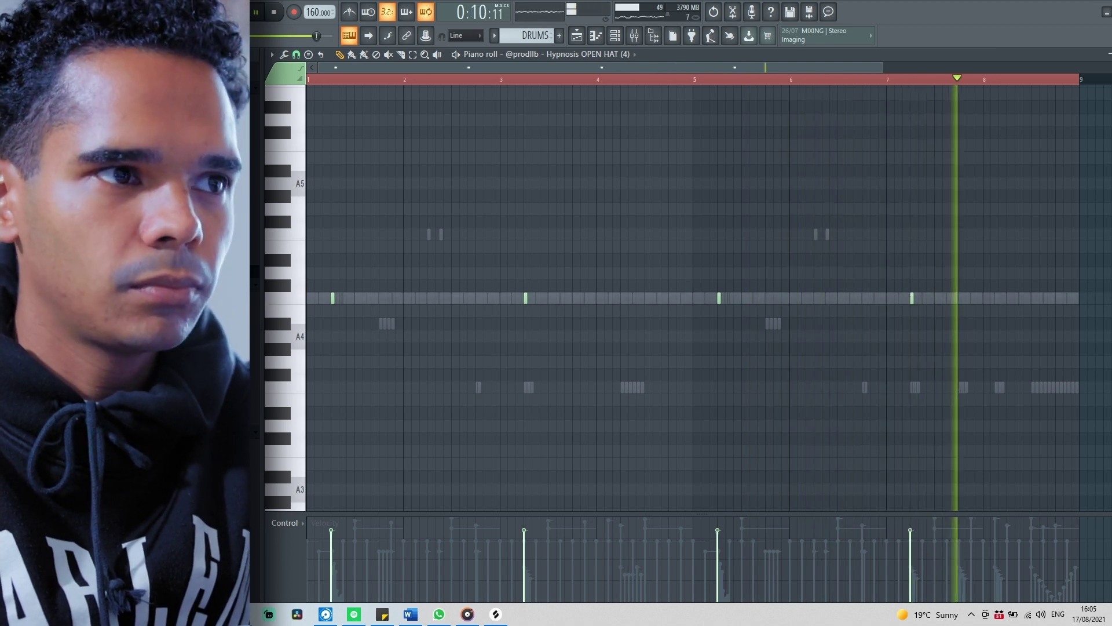
key("space")
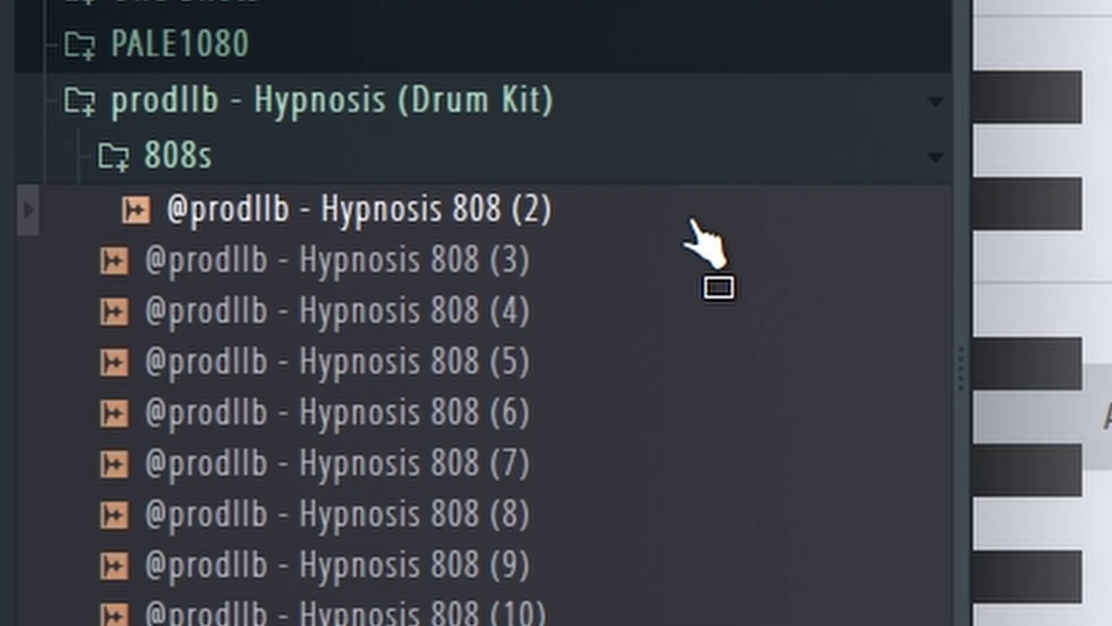
Load the Hypnosis 808 (2) sample into a new channel and place a D5 note at the start of bar 1.
right_click(692, 221)
left_click(760, 266)
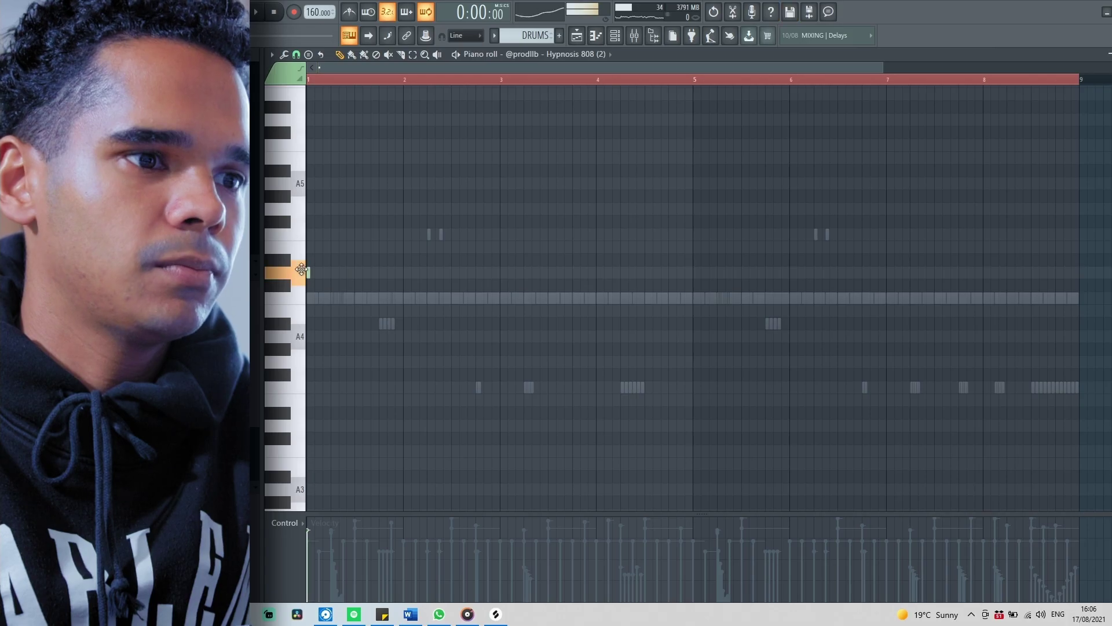
scroll(444, 309, "up", 2)
key("space")
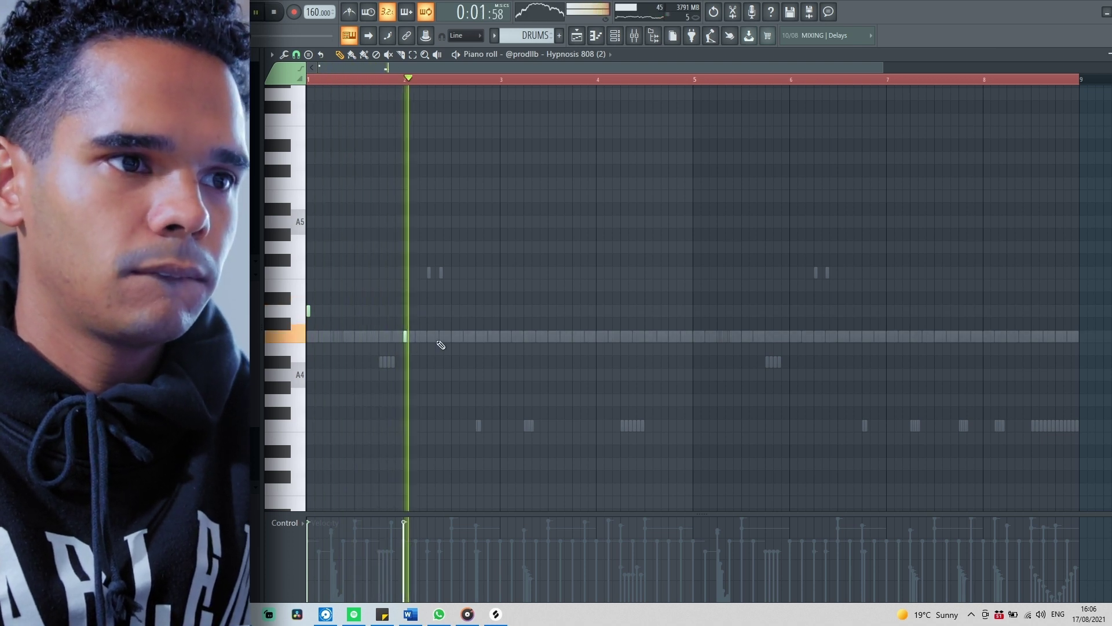
Continue the 808 line with two C5 notes and an A#4 note in bar 2, plus an A#4 and a C5 note in bar 4.
left_click_drag(425, 337, 440, 341)
scroll(440, 340, "up", 3)
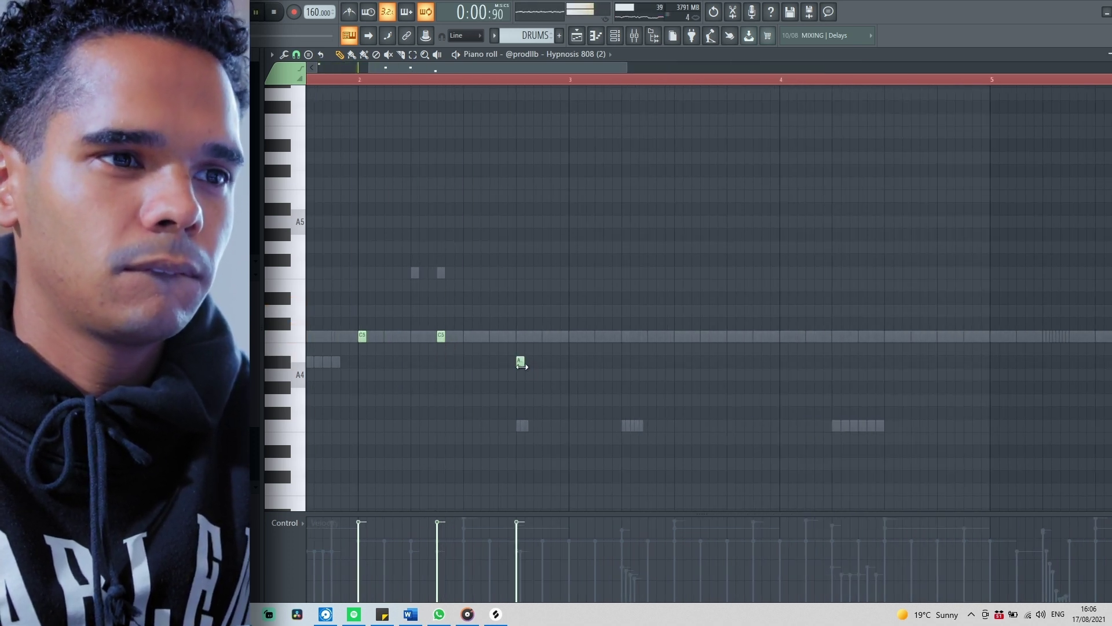
left_click(520, 362)
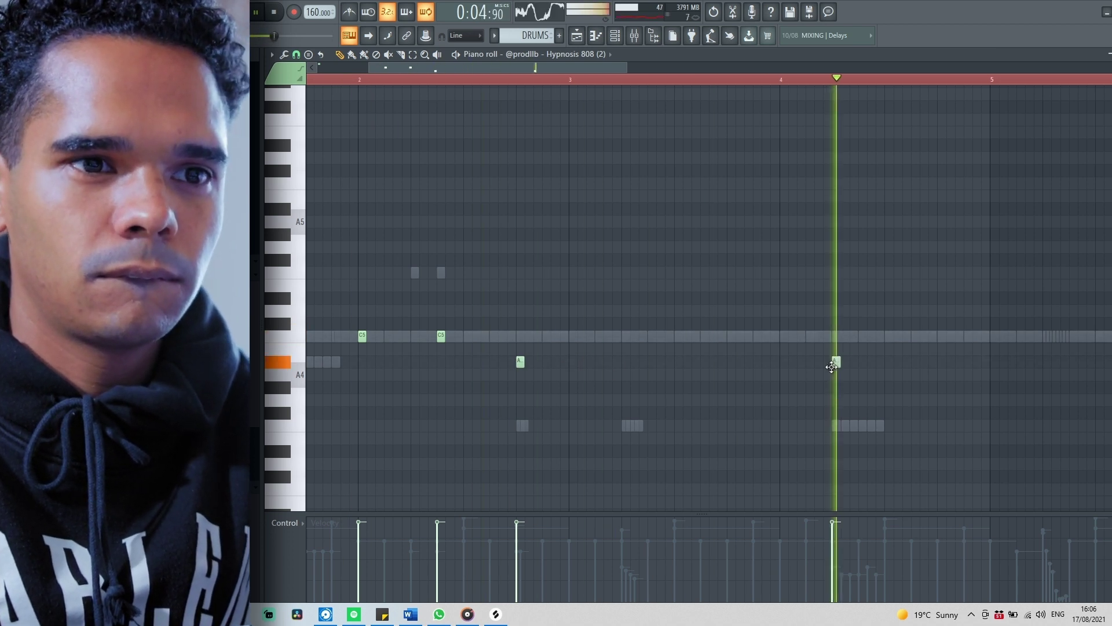
left_click(920, 348)
key("space")
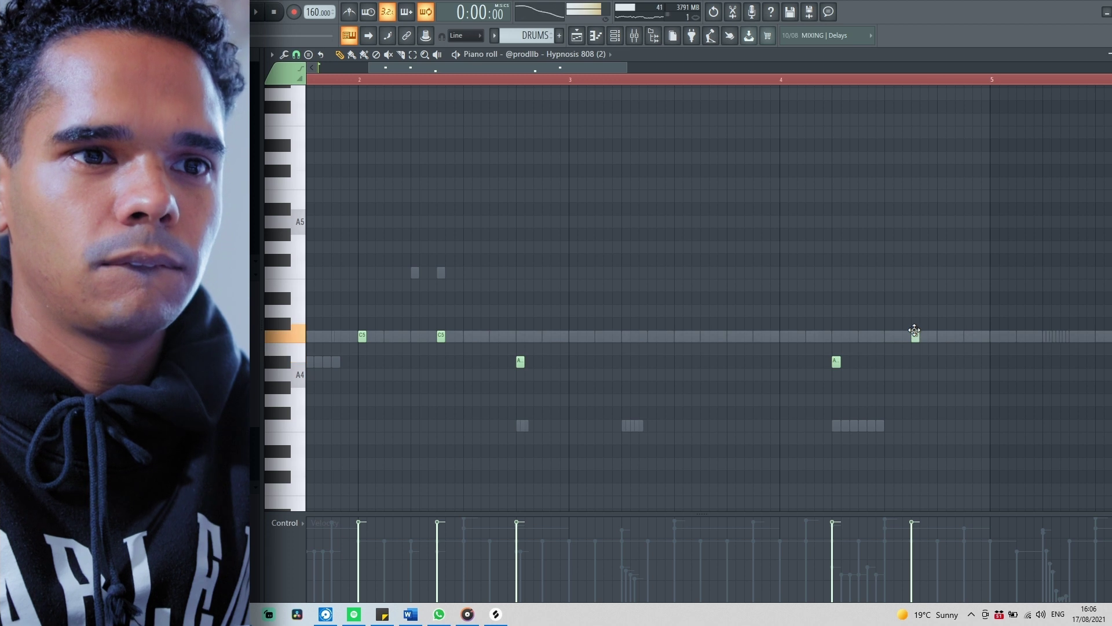
Duplicate the four-bar 808 line into bars 5 to 8.
scroll(948, 358, "down", 3)
key("ctrl+a")
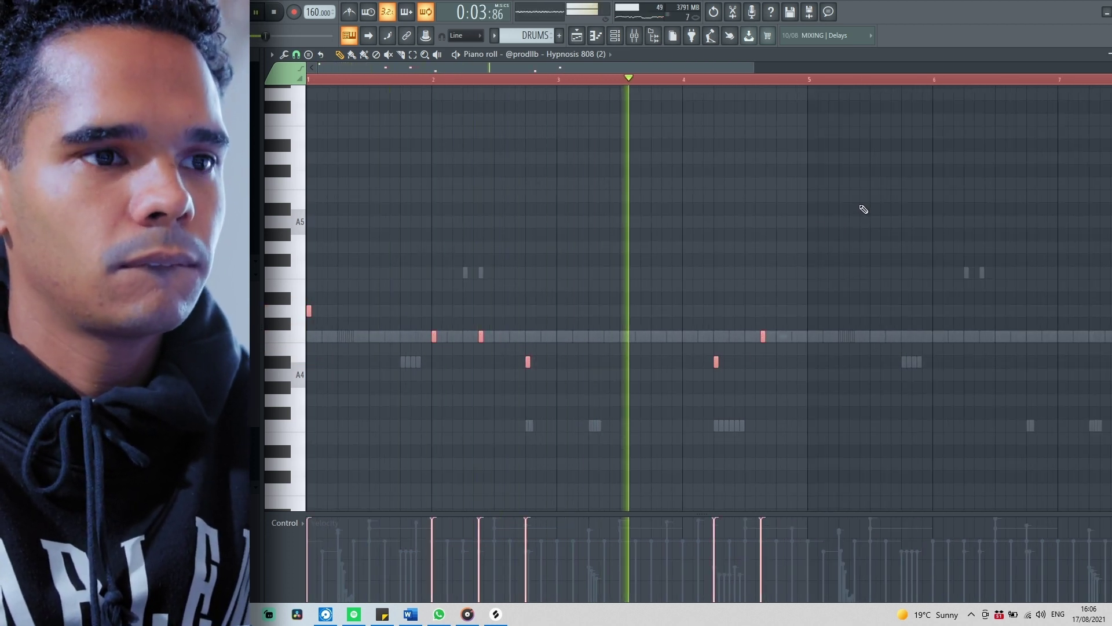
left_click_drag(814, 86, 685, 155)
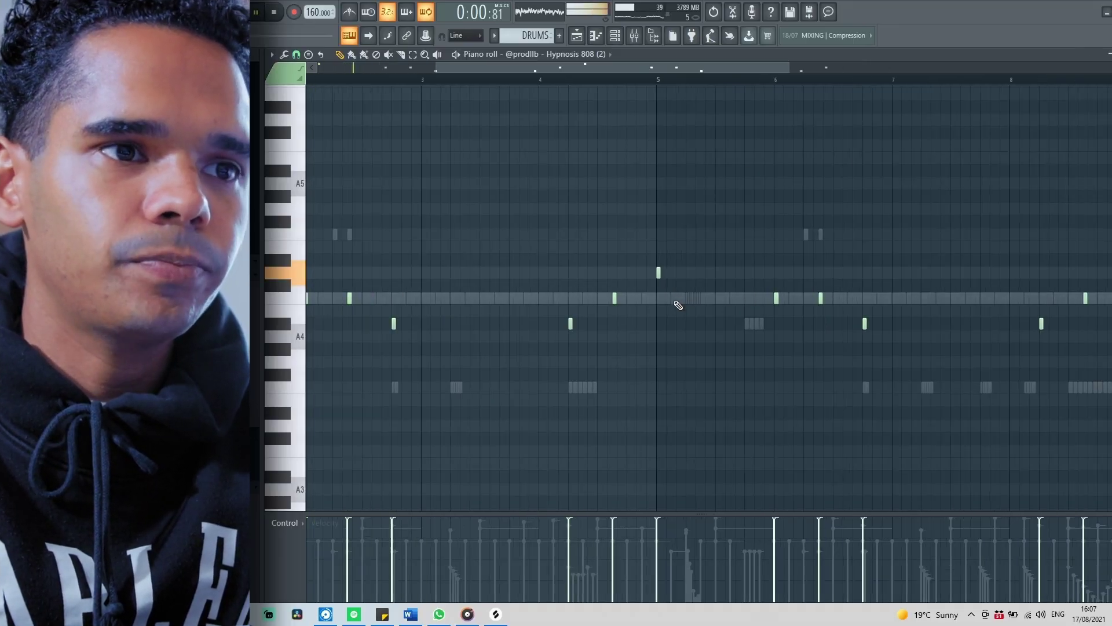
Vary the repeated 808 line with two D6 and two D5 notes in bar 5, and shift bar 6's first C5 note slightly later.
scroll(655, 271, "up", 3)
scroll(423, 58, "up", 3)
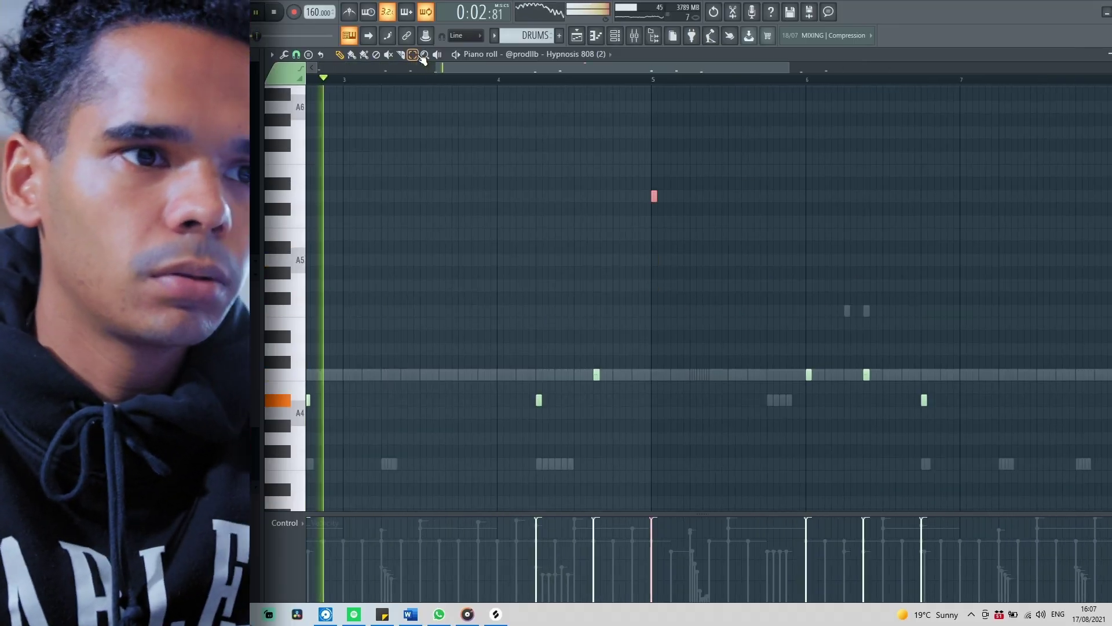
left_click(693, 348)
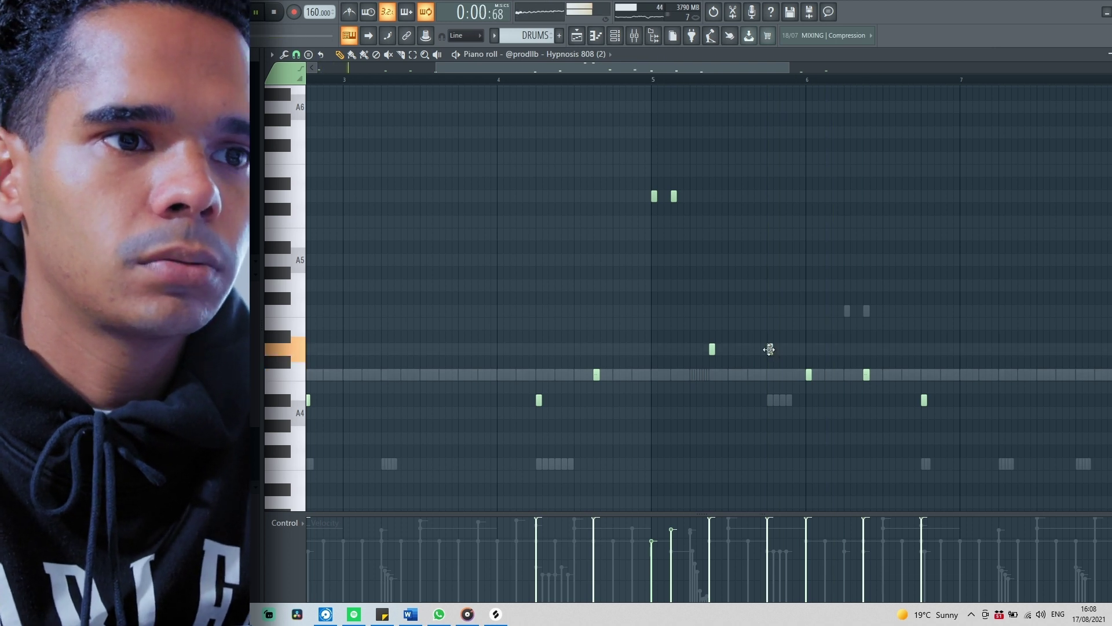
left_click_drag(811, 376, 828, 383)
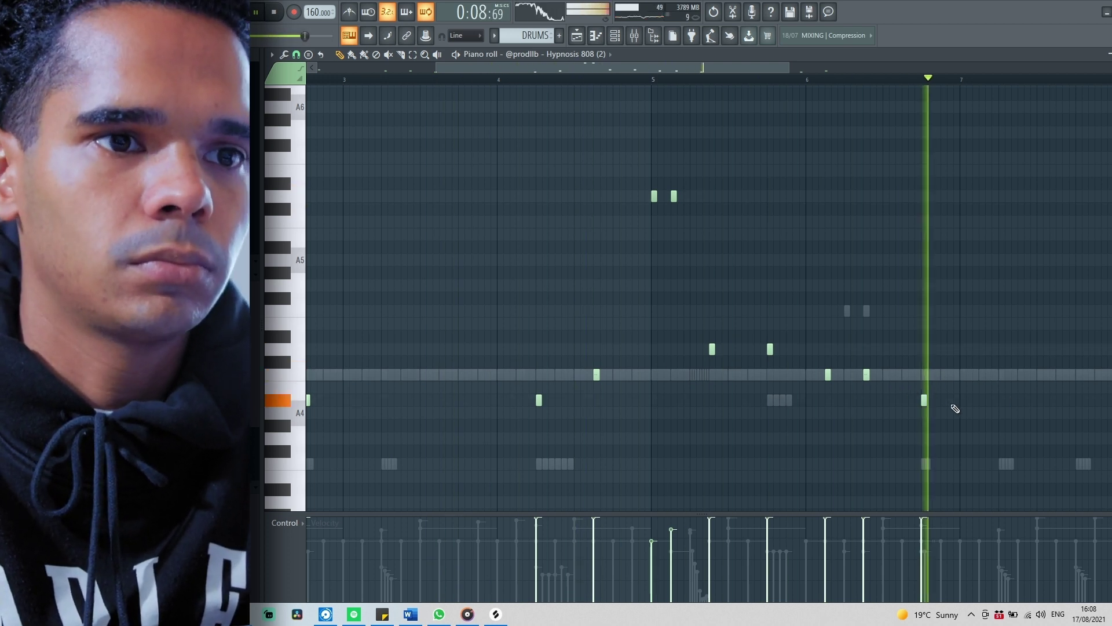
scroll(1018, 400, "down", 2)
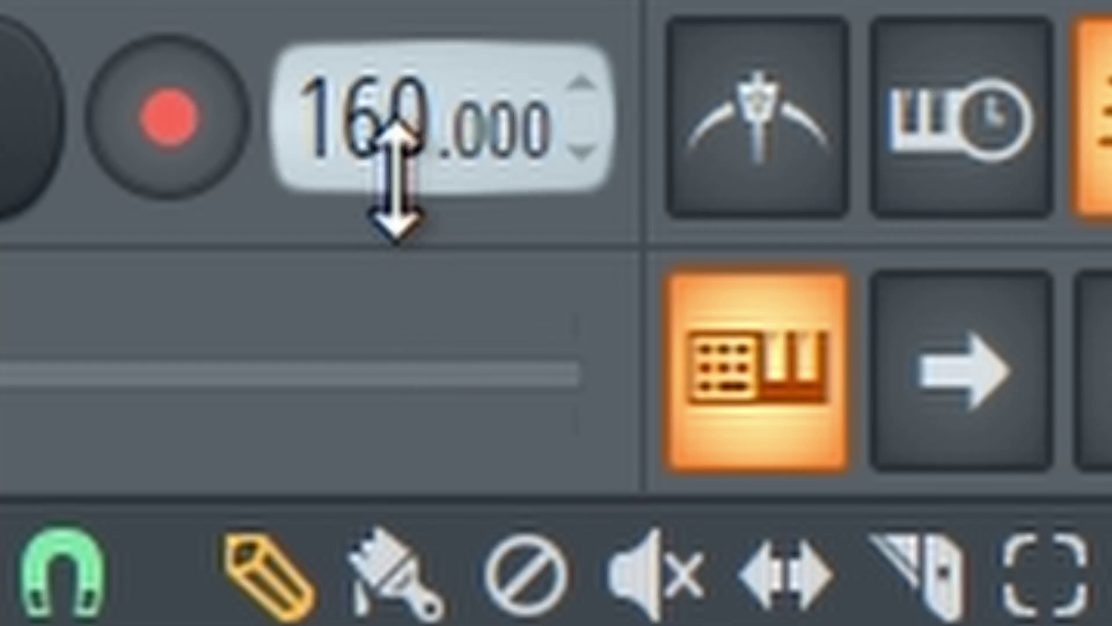
Lower the project tempo to 158 BPM.
mouse_move(398, 186)
left_mouse_down()
mouse_move(398, 200)
mouse_move(392, 186)
left_mouse_up()
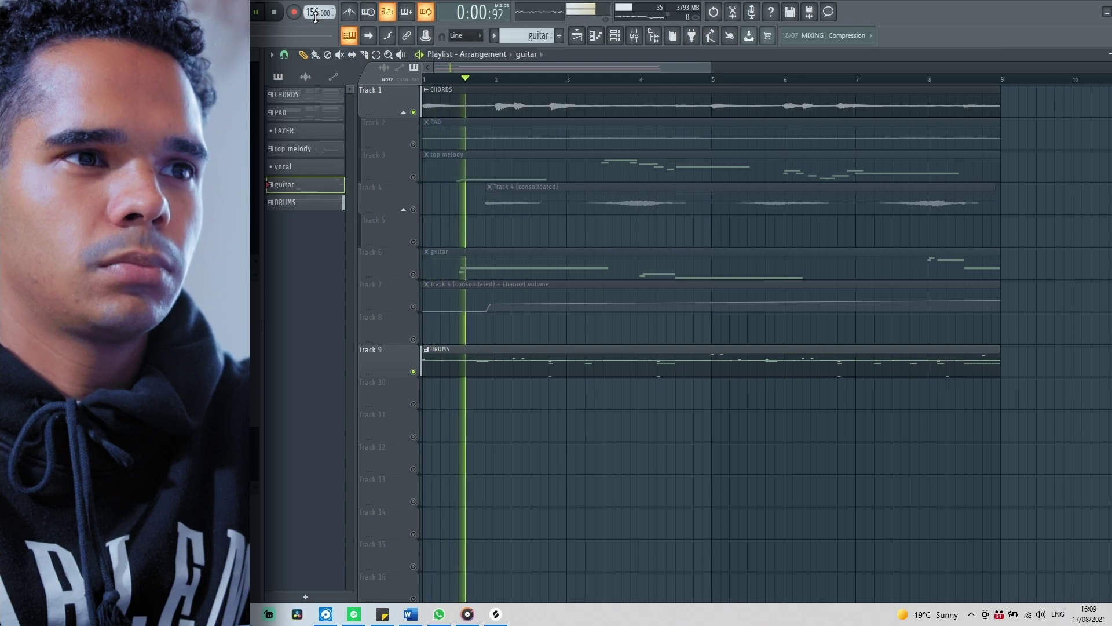
left_click_drag(317, 19, 317, 14)
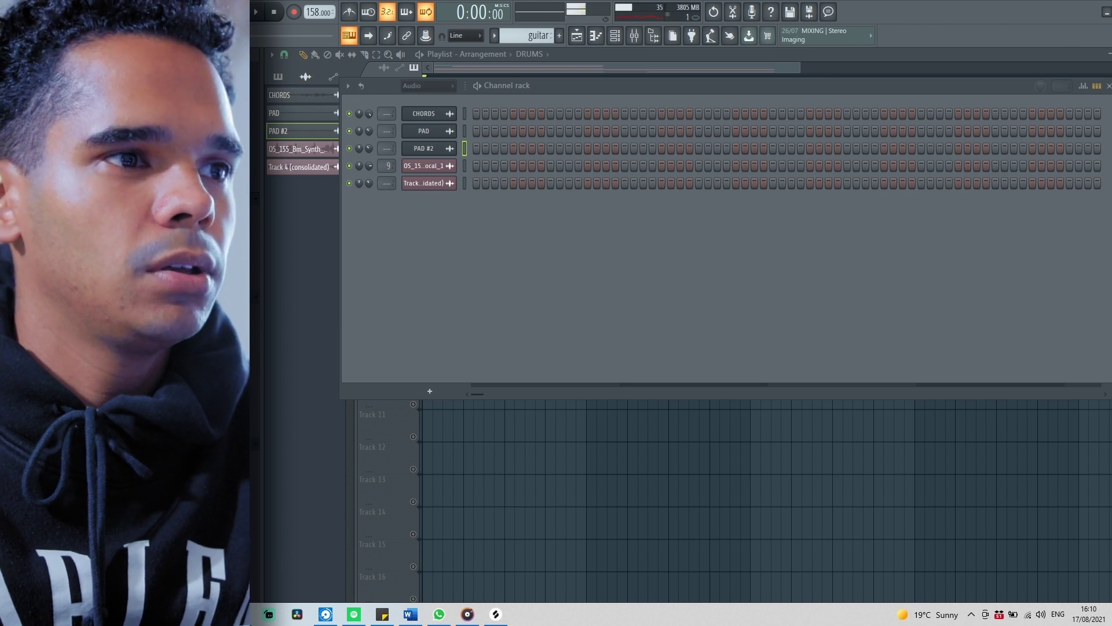
Copy the 808 notes into the piano roll of the Hypnosis KICK (2) channel in the DRUMS pattern.
key("F6")
left_click(613, 36)
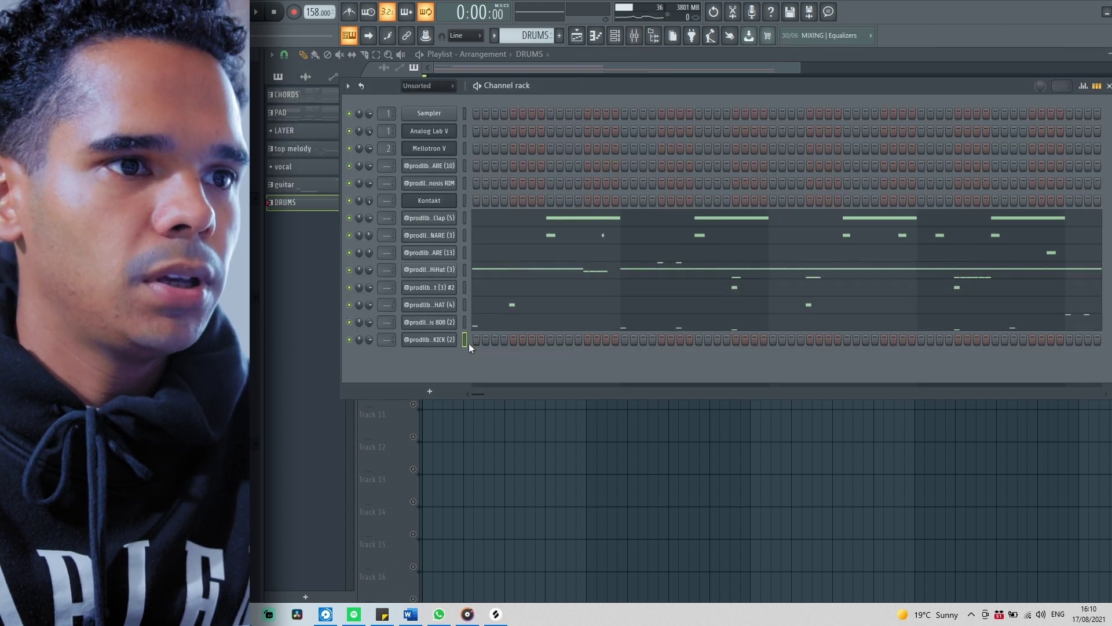
key("F7")
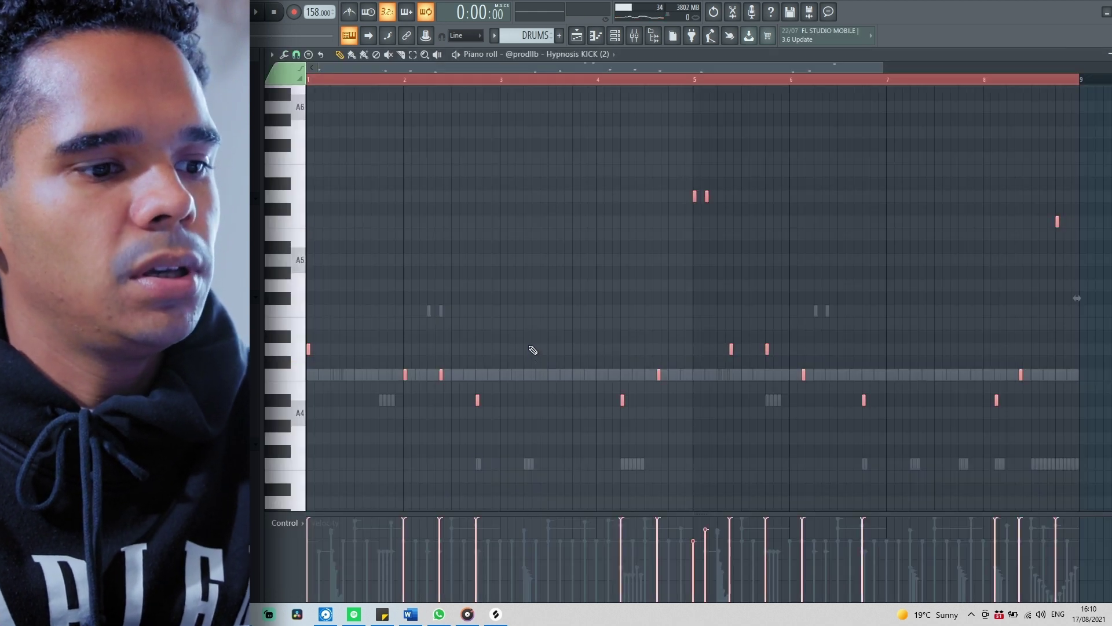
Flatten all the kick notes to C5 and delete the second kick in bar 5.
key("alt+k")
left_click(690, 380)
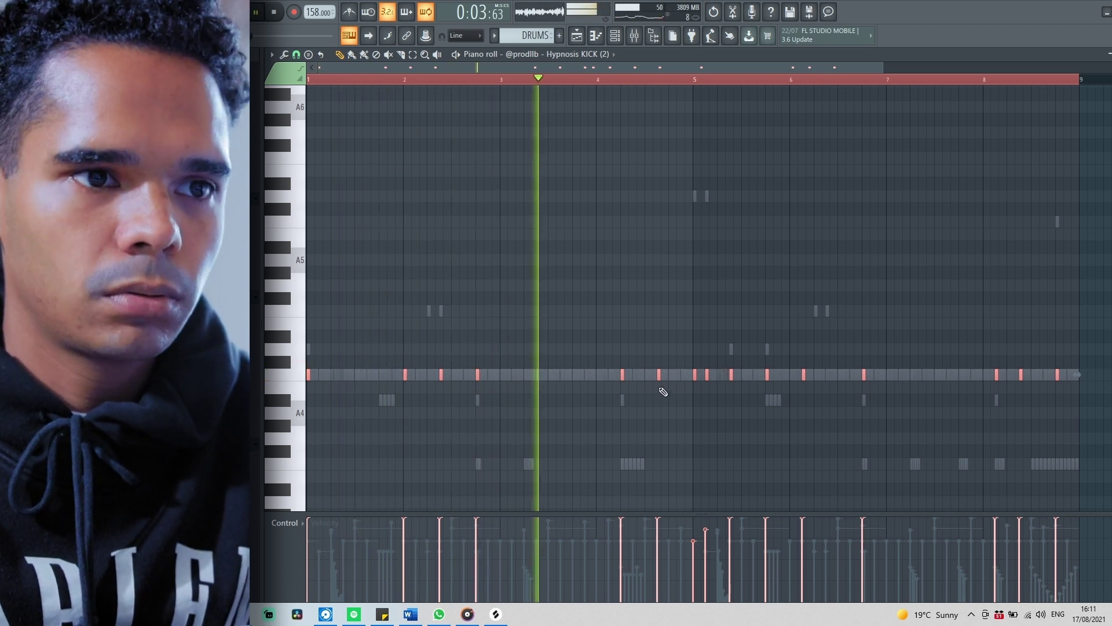
right_click(704, 374)
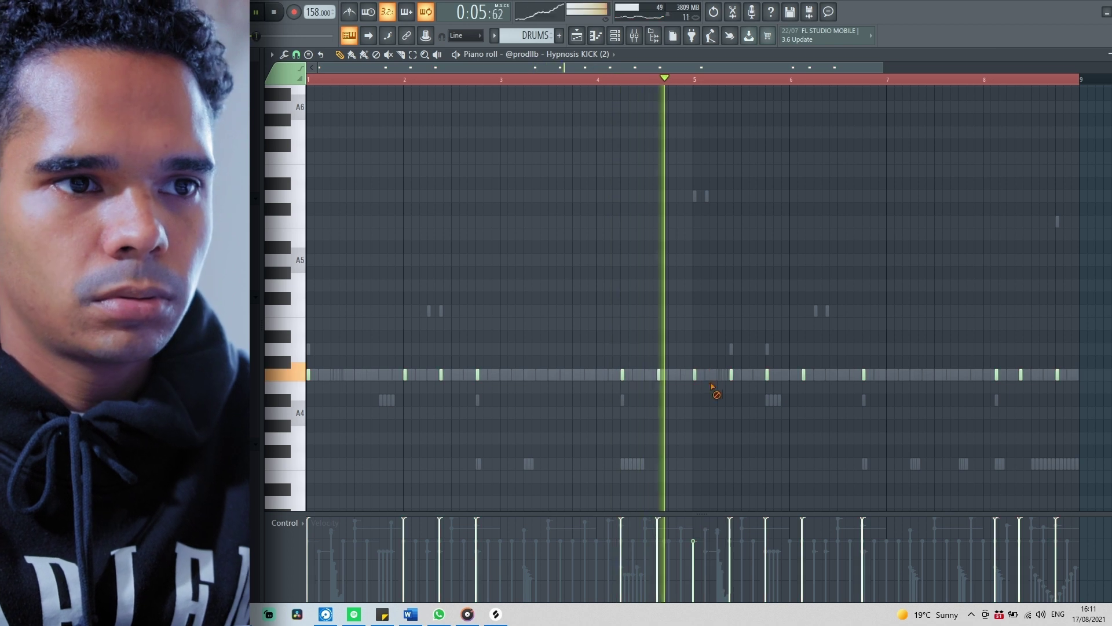